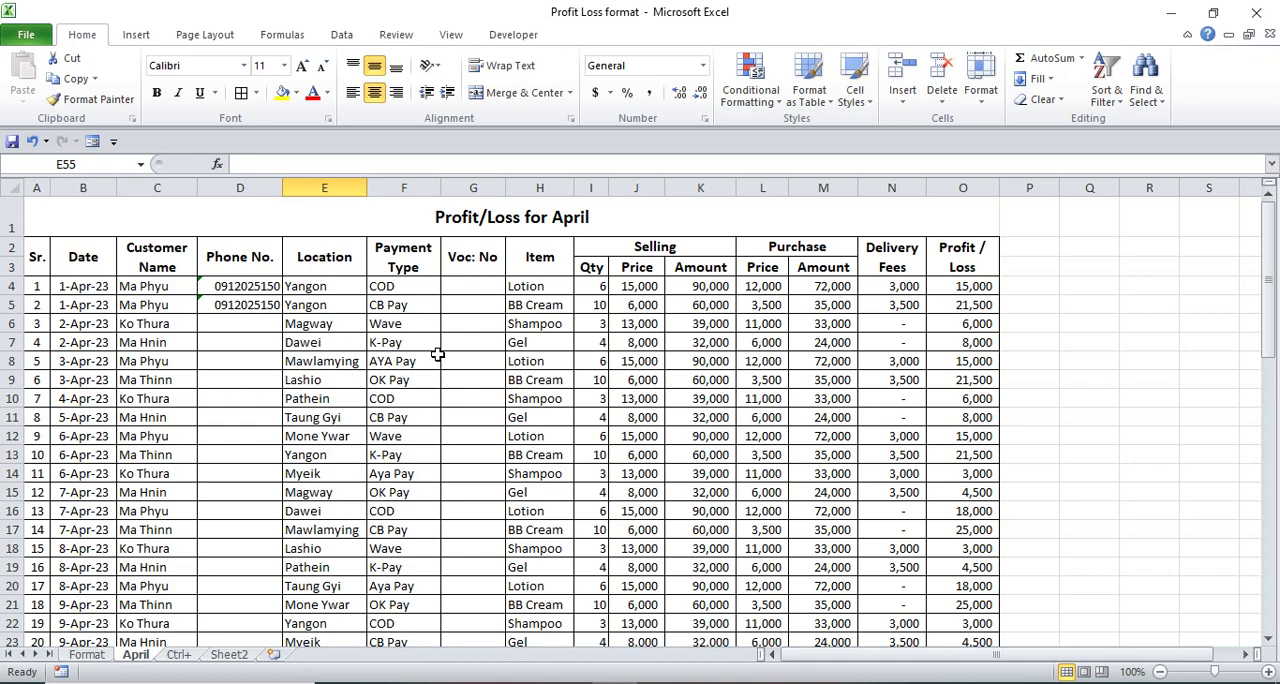
{"action": "scroll", "coordinate": [438, 354], "scroll_direction": "down", "scroll_amount": 5}
{"action": "scroll", "coordinate": [438, 354], "scroll_direction": "down", "scroll_amount": 5}
{"action": "scroll", "coordinate": [438, 354], "scroll_direction": "down", "scroll_amount": 3}
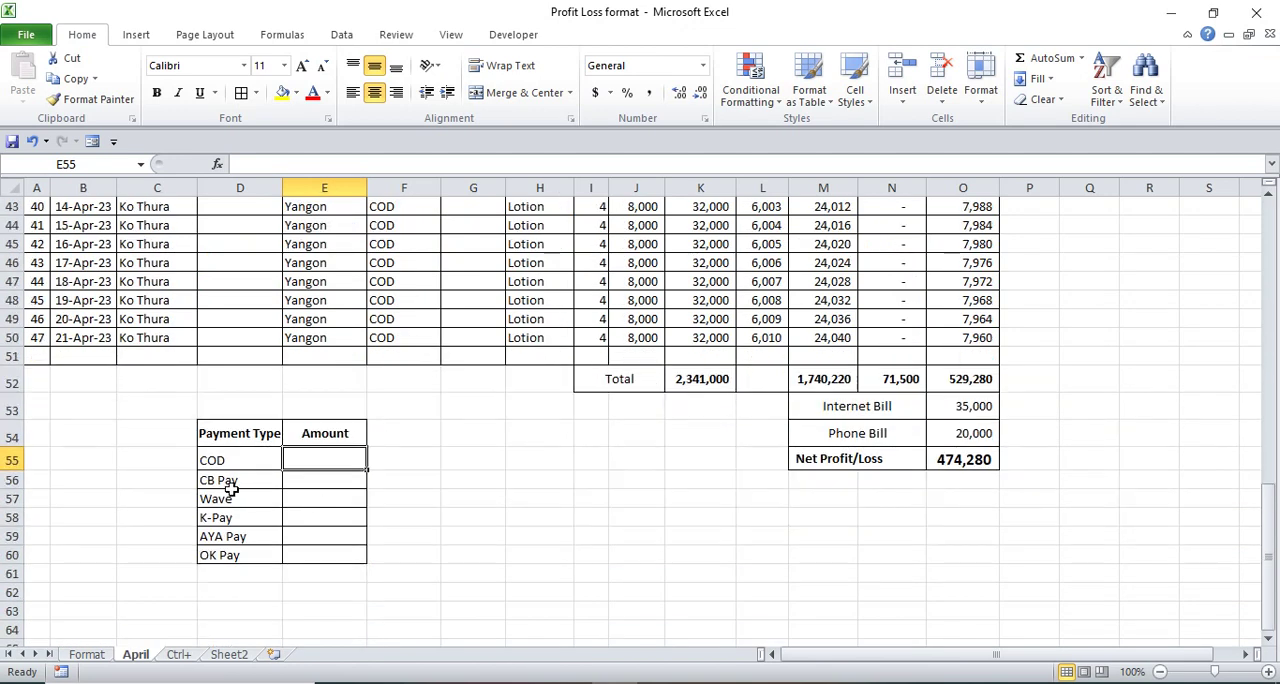
{"action": "left_click", "coordinate": [256, 432]}
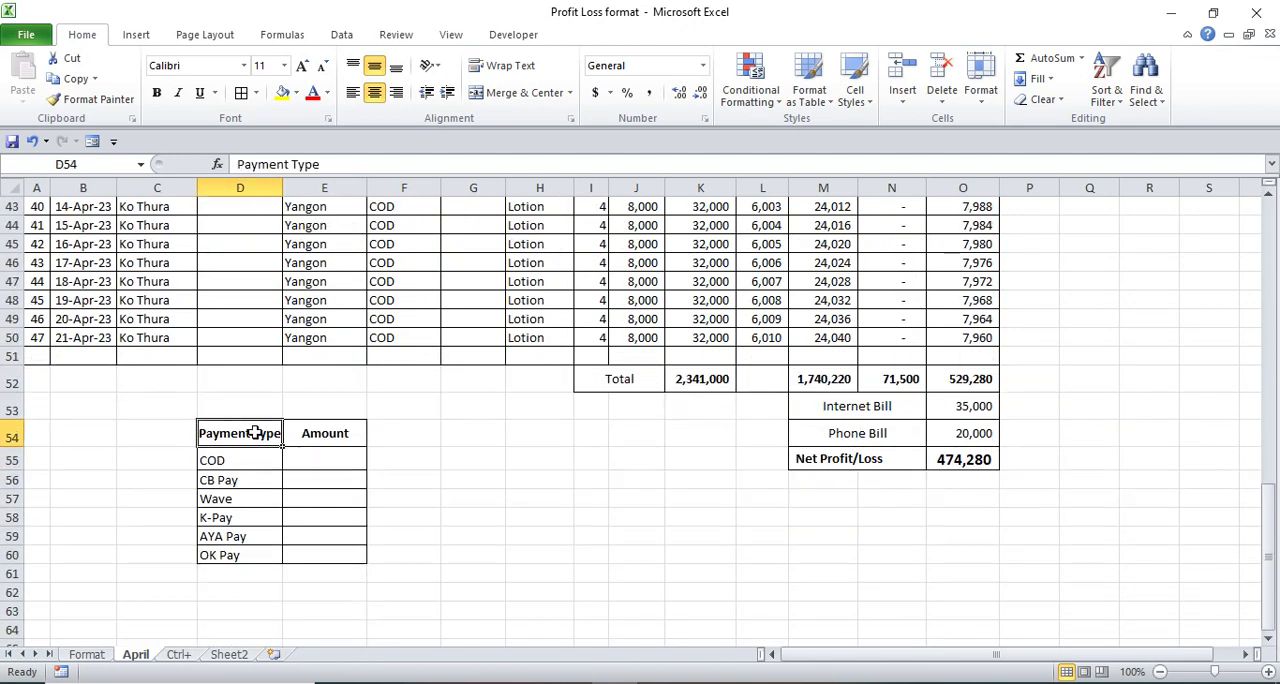
{"action": "left_click", "coordinate": [338, 434]}
{"action": "scroll", "coordinate": [425, 457], "scroll_direction": "up", "scroll_amount": 1}
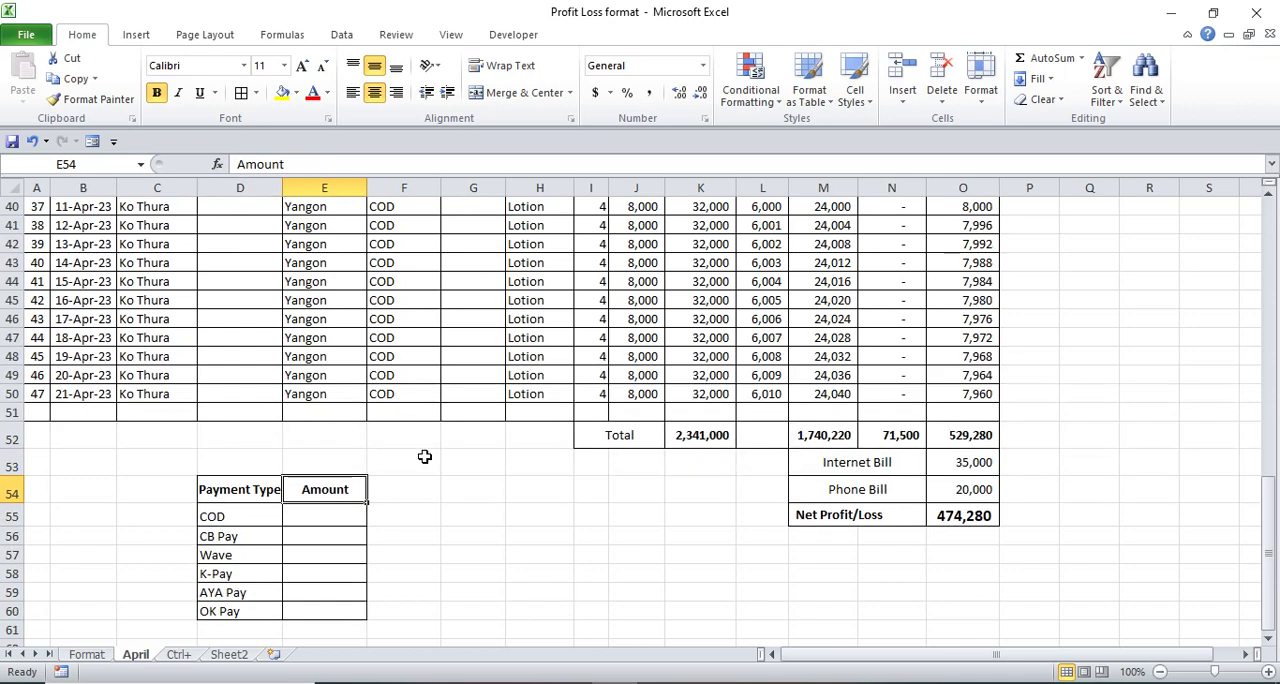
{"action": "scroll", "coordinate": [425, 457], "scroll_direction": "up", "scroll_amount": 8}
{"action": "scroll", "coordinate": [425, 457], "scroll_direction": "up", "scroll_amount": 8}
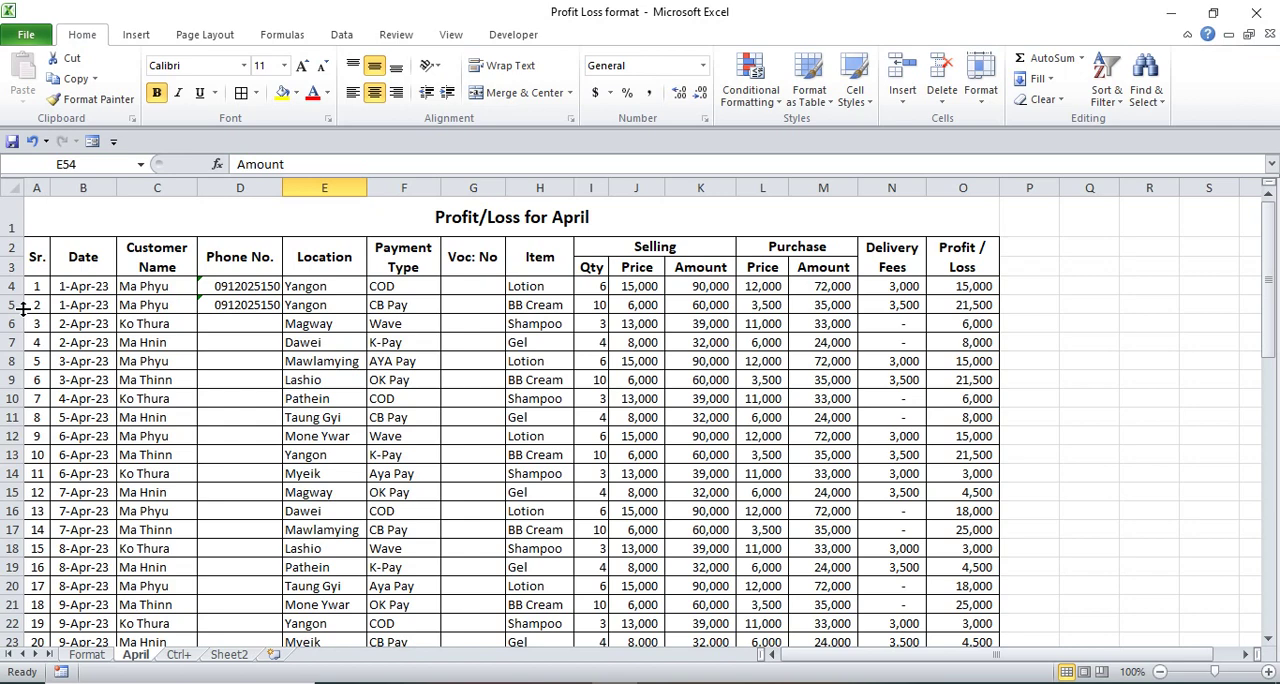
{"action": "scroll", "coordinate": [140, 448], "scroll_direction": "down", "scroll_amount": 5}
{"action": "scroll", "coordinate": [180, 488], "scroll_direction": "down", "scroll_amount": 8}
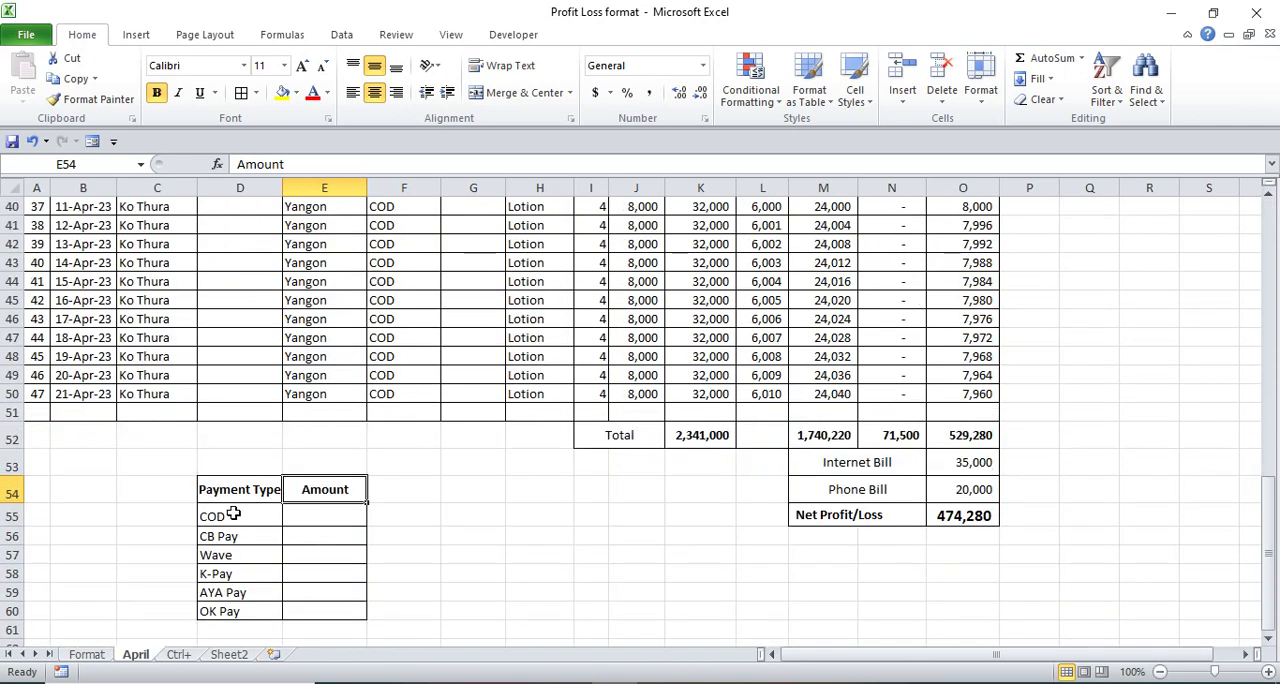
{"action": "left_click", "coordinate": [233, 515]}
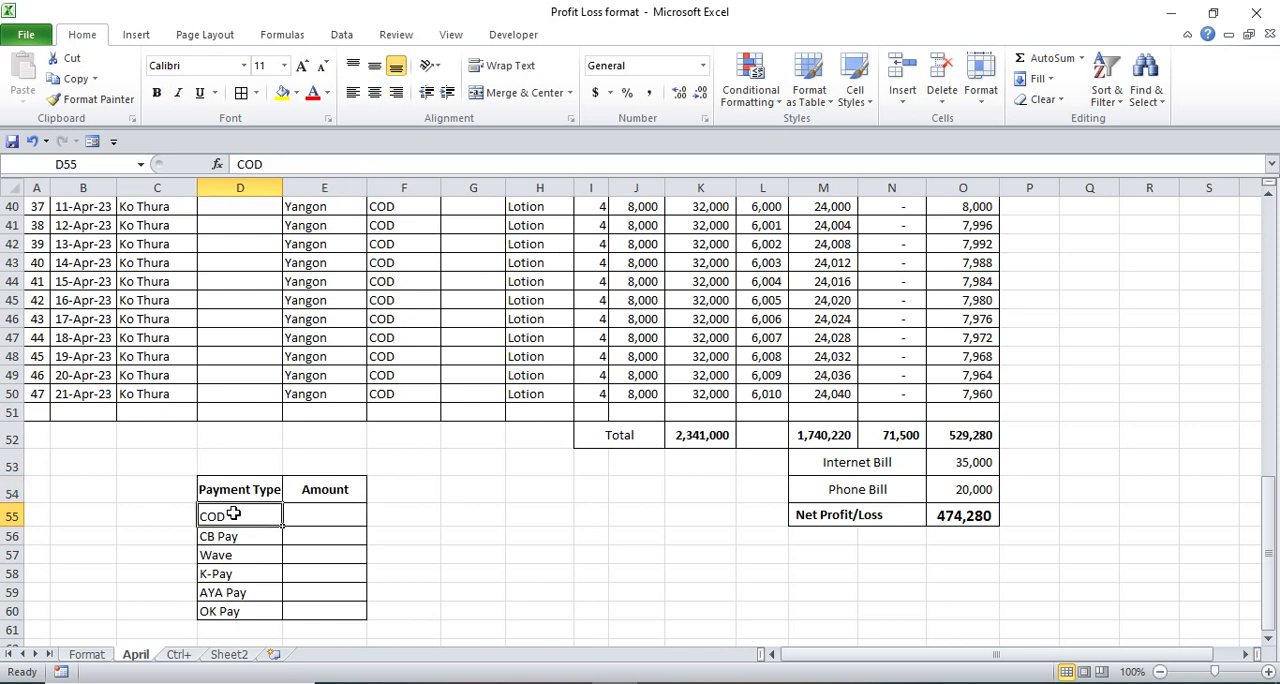
{"action": "left_click", "coordinate": [296, 515]}
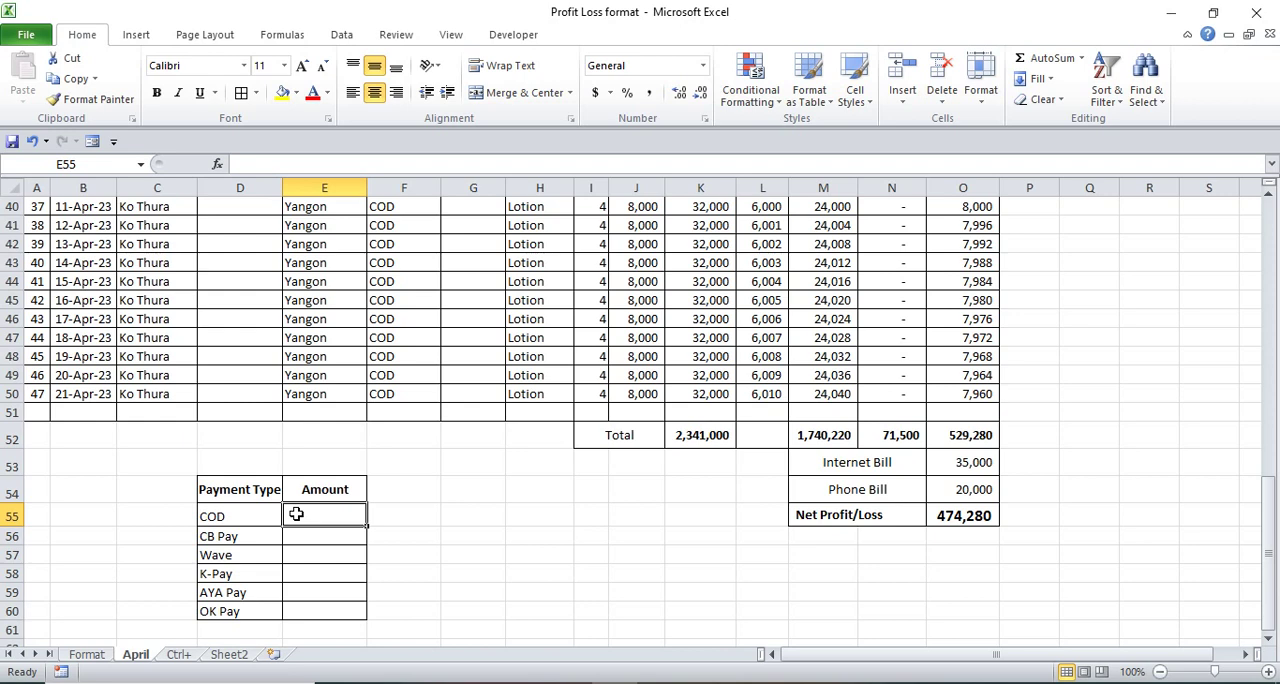
{"action": "type", "text": "=s"}
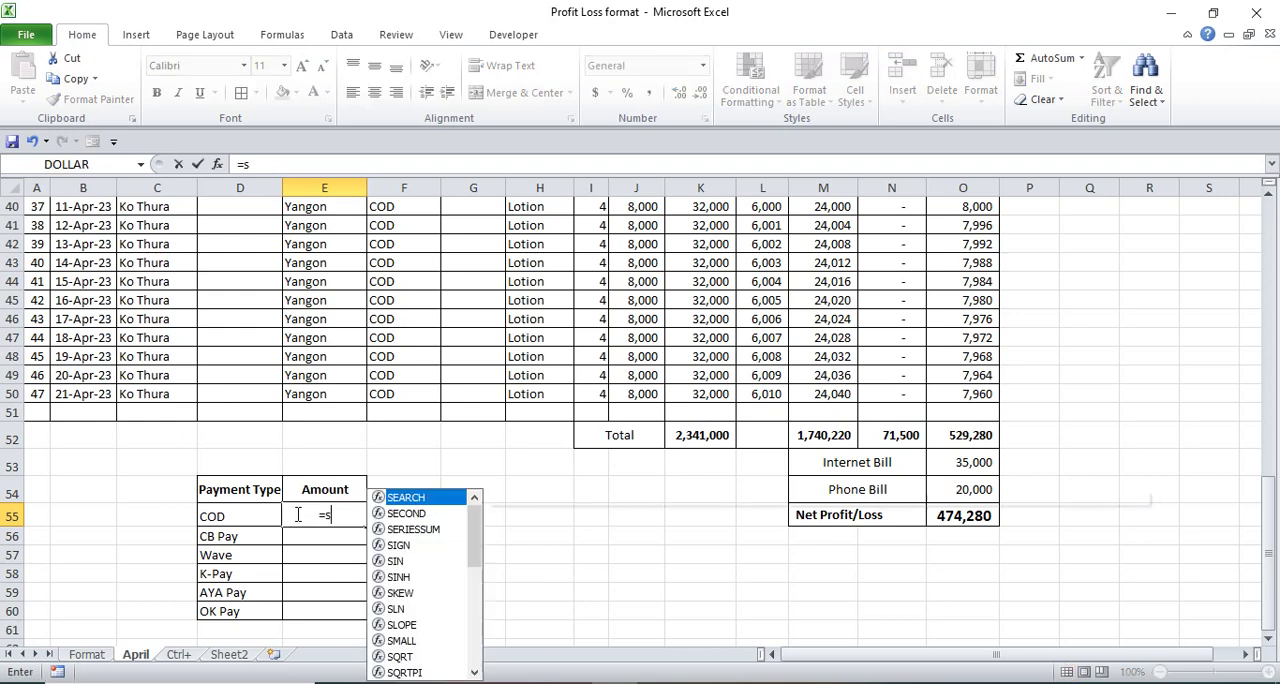
{"action": "type", "text": "umif"}
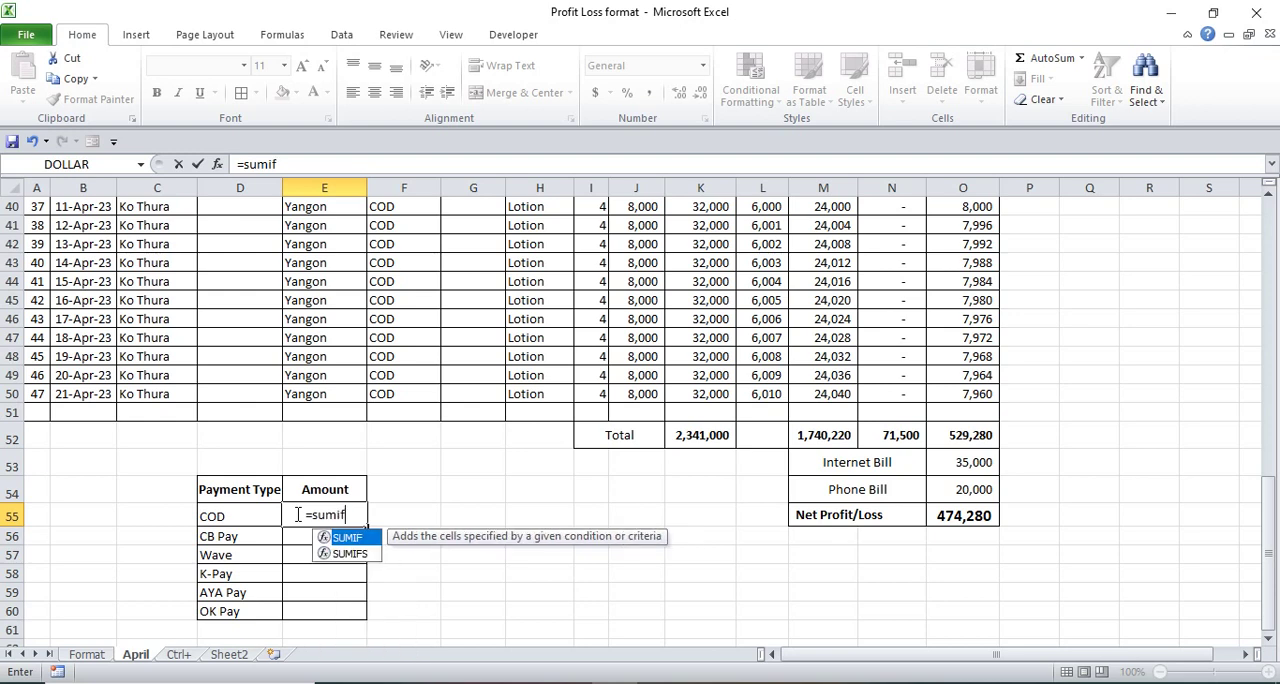
{"action": "type", "text": "("}
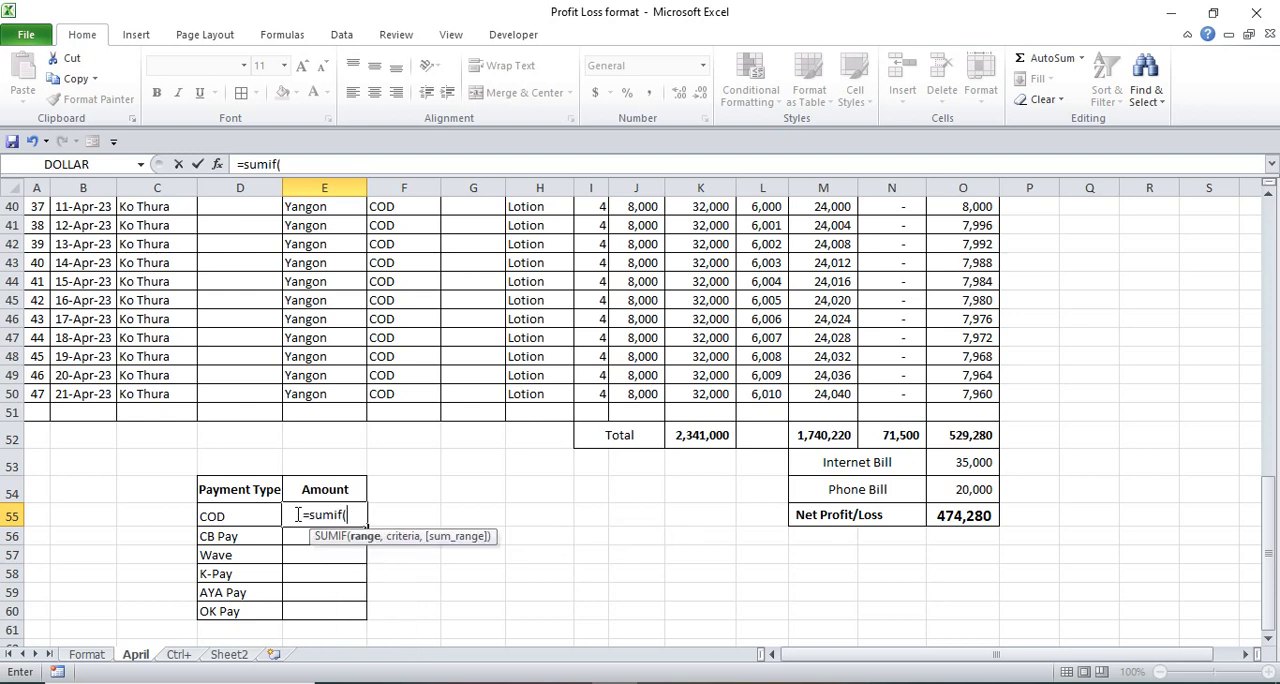
{"action": "scroll", "coordinate": [400, 481], "scroll_direction": "up", "scroll_amount": 2}
{"action": "scroll", "coordinate": [400, 481], "scroll_direction": "up", "scroll_amount": 5}
{"action": "scroll", "coordinate": [400, 481], "scroll_direction": "up", "scroll_amount": 5}
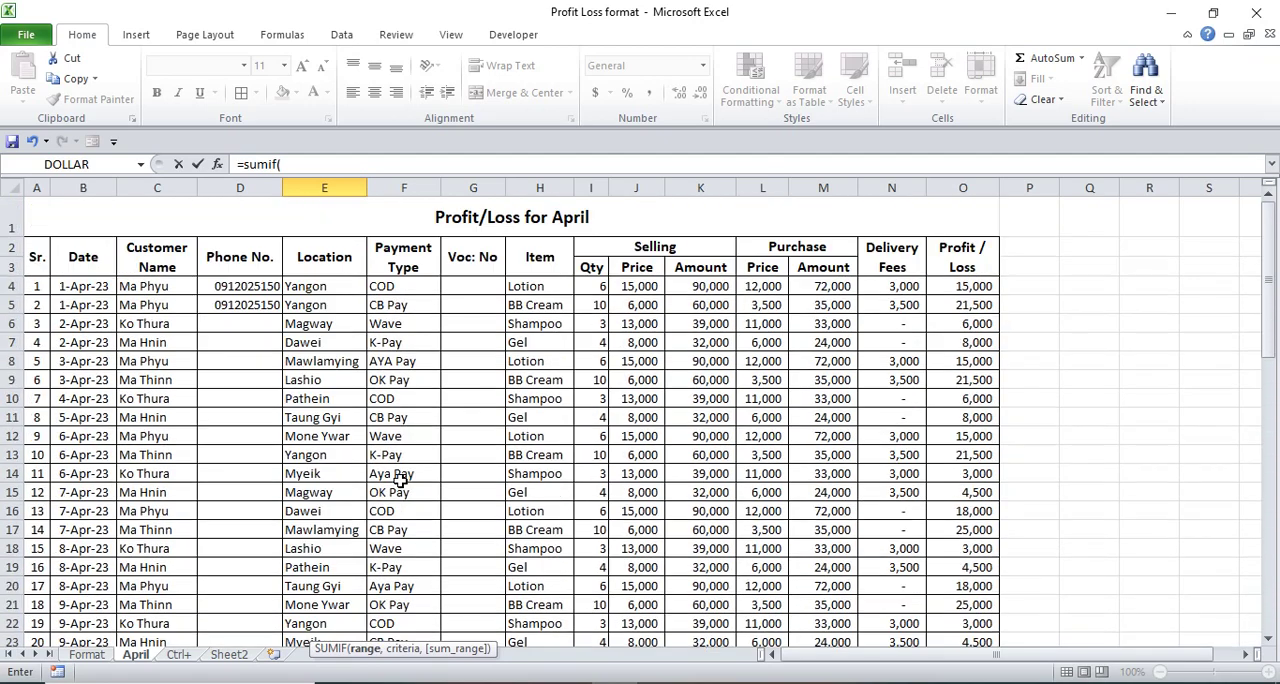
- Enter =SUMIF($F$4:$F$50, D55, $K$4:$K$50) in E55 so COD totals 739000
{"action": "left_click", "coordinate": [420, 291]}
{"action": "scroll", "coordinate": [410, 350], "scroll_direction": "down", "scroll_amount": 5}
{"action": "scroll", "coordinate": [410, 350], "scroll_direction": "down", "scroll_amount": 5}
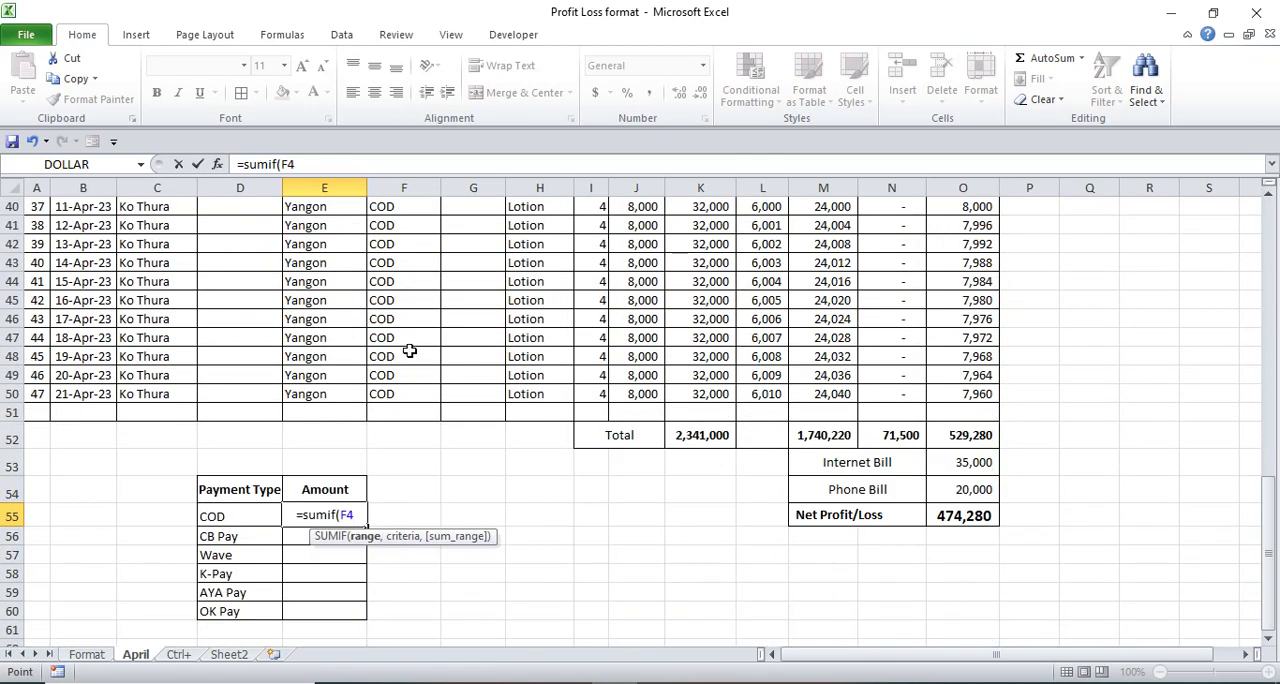
{"action": "left_click", "coordinate": [410, 394], "text": "shift"}
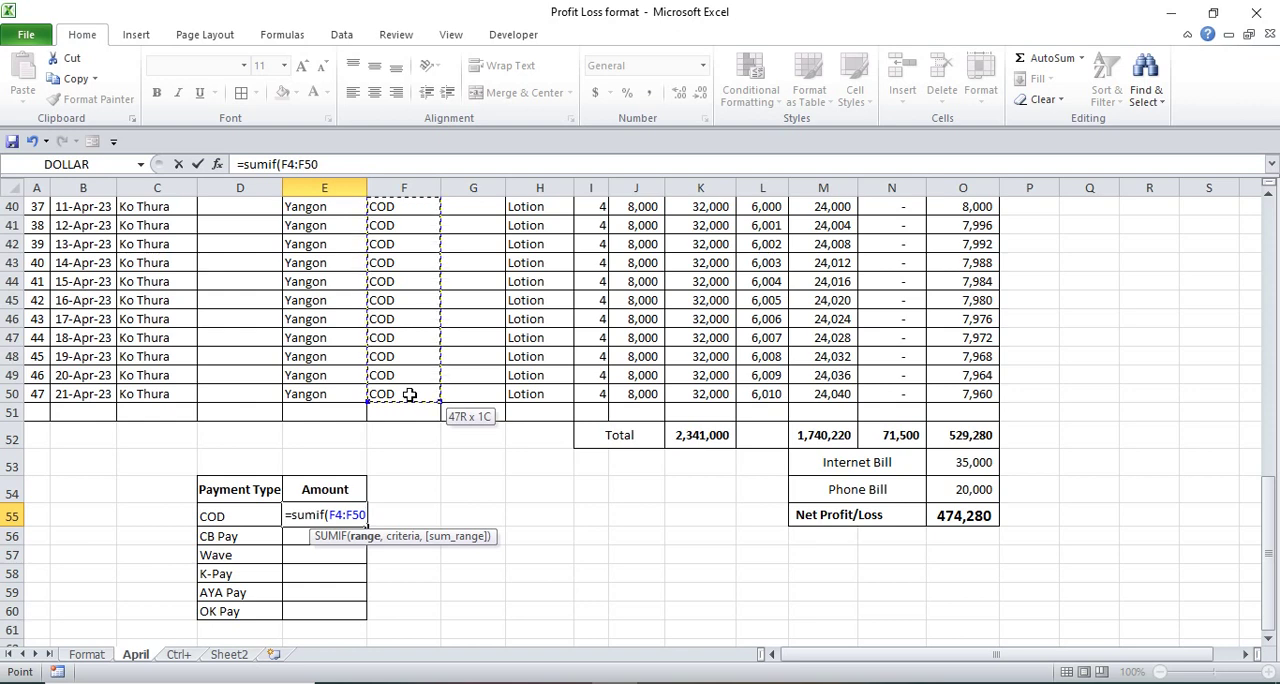
{"action": "key", "text": "F4"}
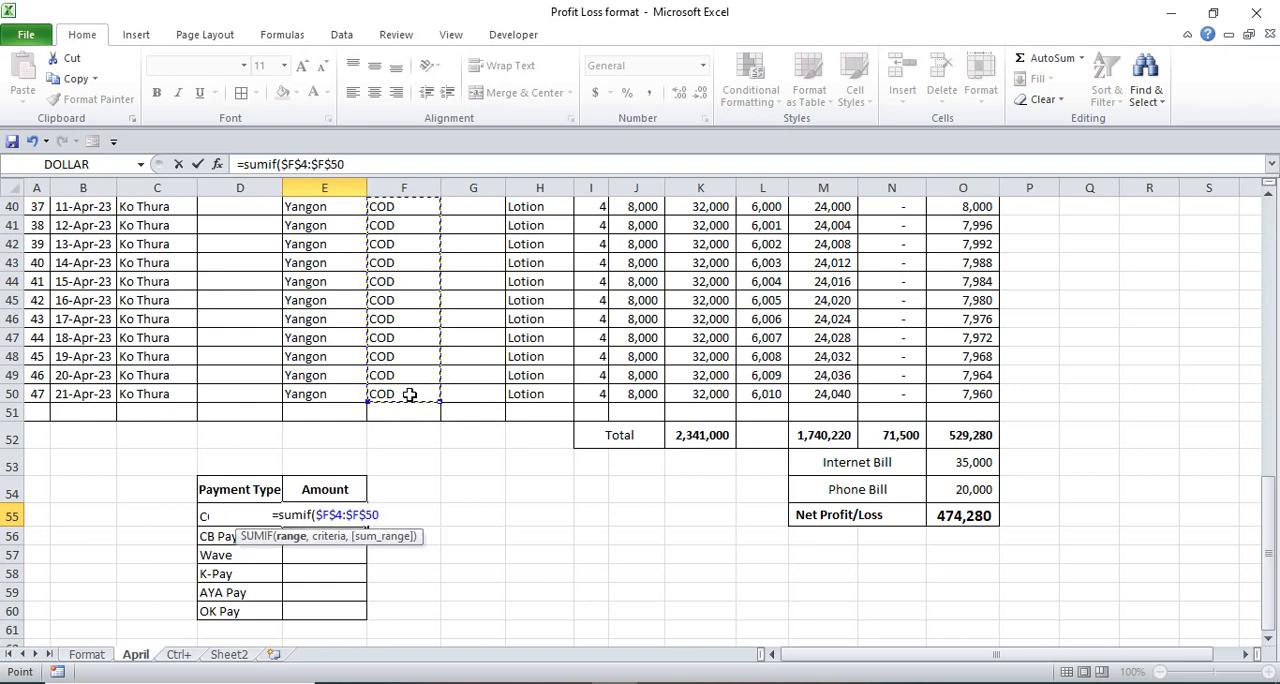
{"action": "type", "text": ","}
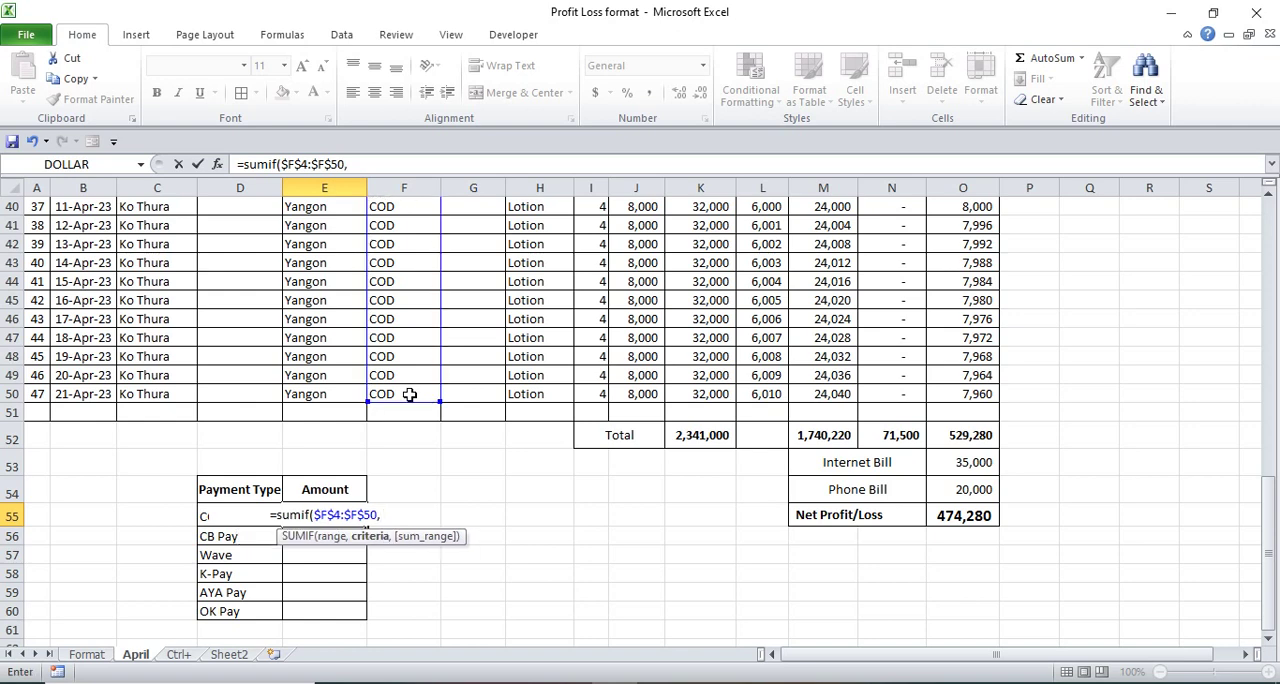
{"action": "left_click", "coordinate": [206, 513]}
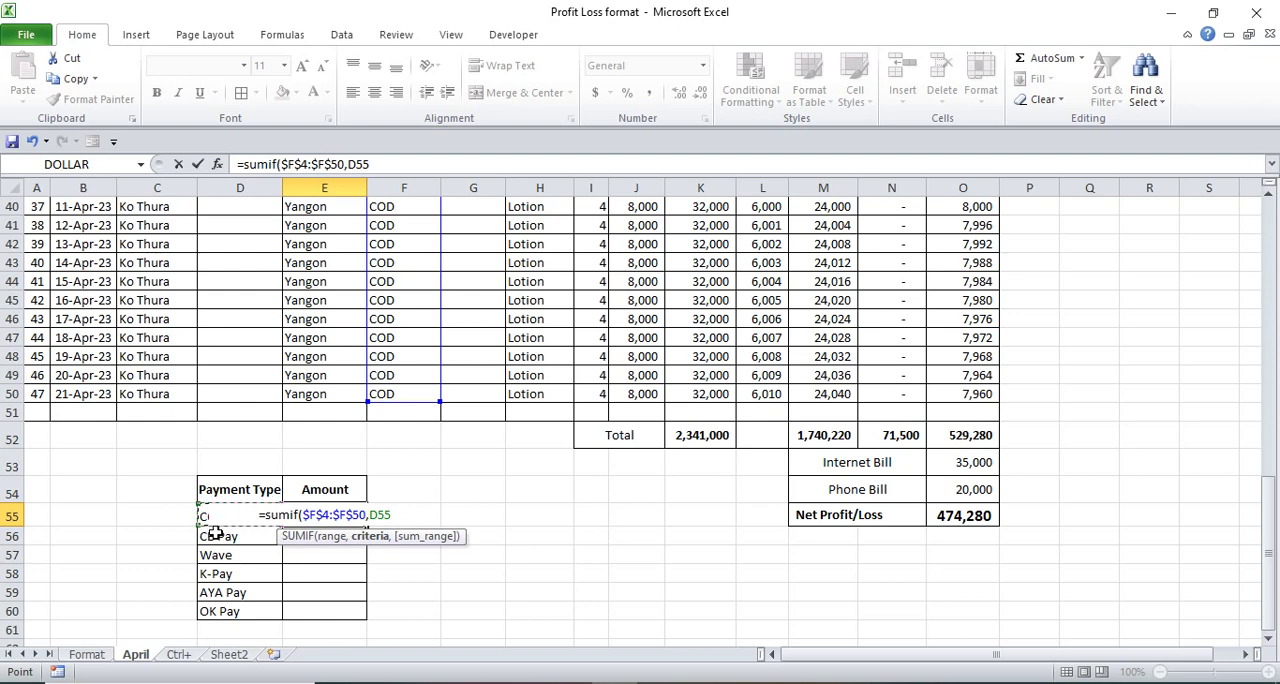
{"action": "type", "text": ","}
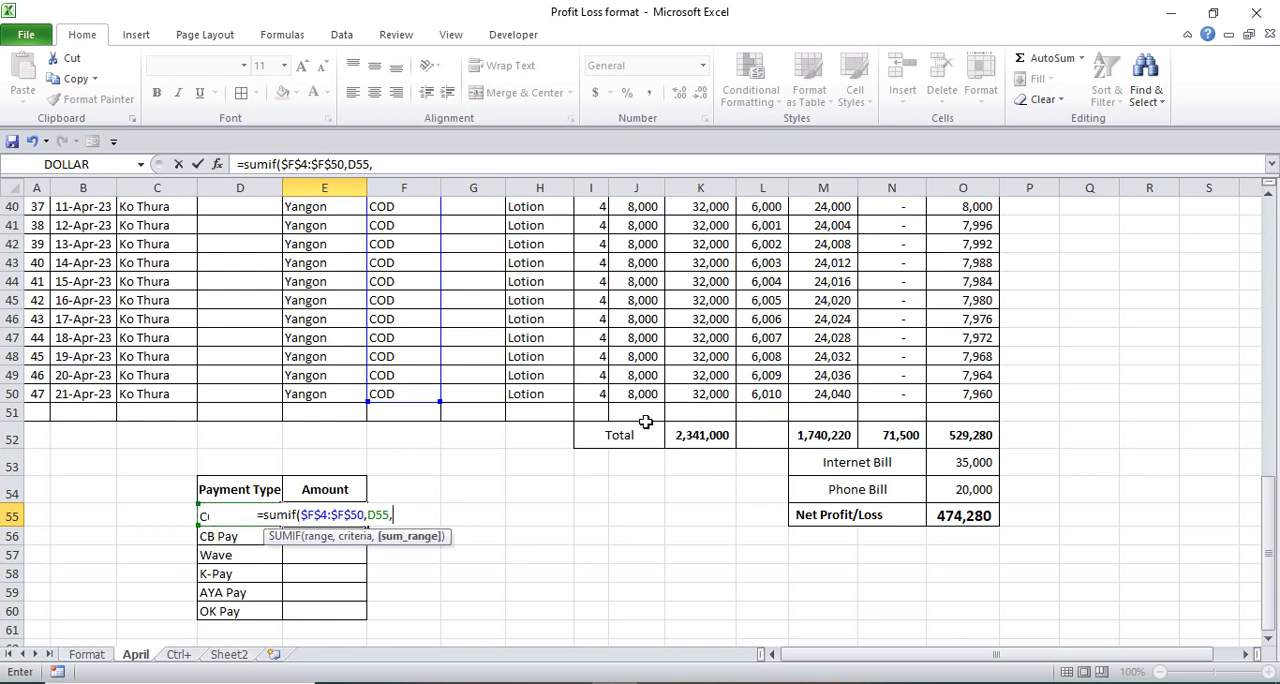
{"action": "left_click", "coordinate": [724, 395]}
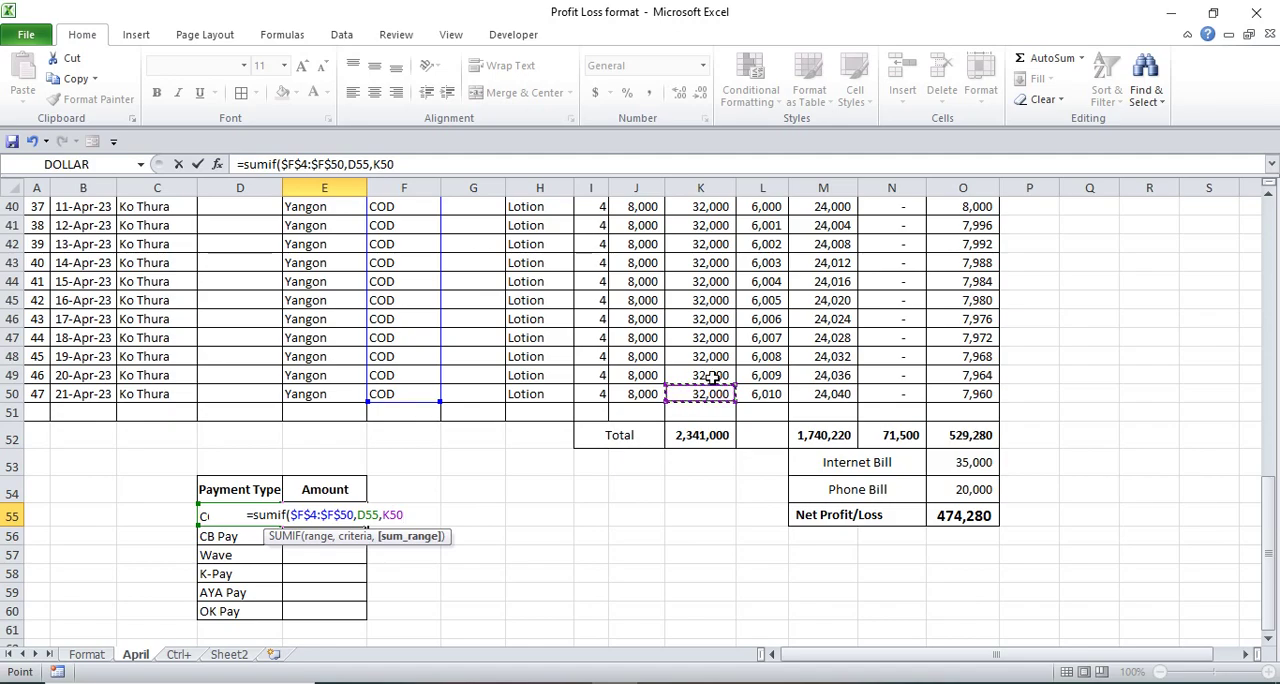
{"action": "scroll", "coordinate": [724, 395], "scroll_direction": "up", "scroll_amount": 13}
{"action": "left_click", "coordinate": [707, 287]}
{"action": "scroll", "coordinate": [707, 287], "scroll_direction": "down", "scroll_amount": 6}
{"action": "scroll", "coordinate": [707, 287], "scroll_direction": "down", "scroll_amount": 7}
{"action": "left_click", "coordinate": [707, 394], "text": "shift"}
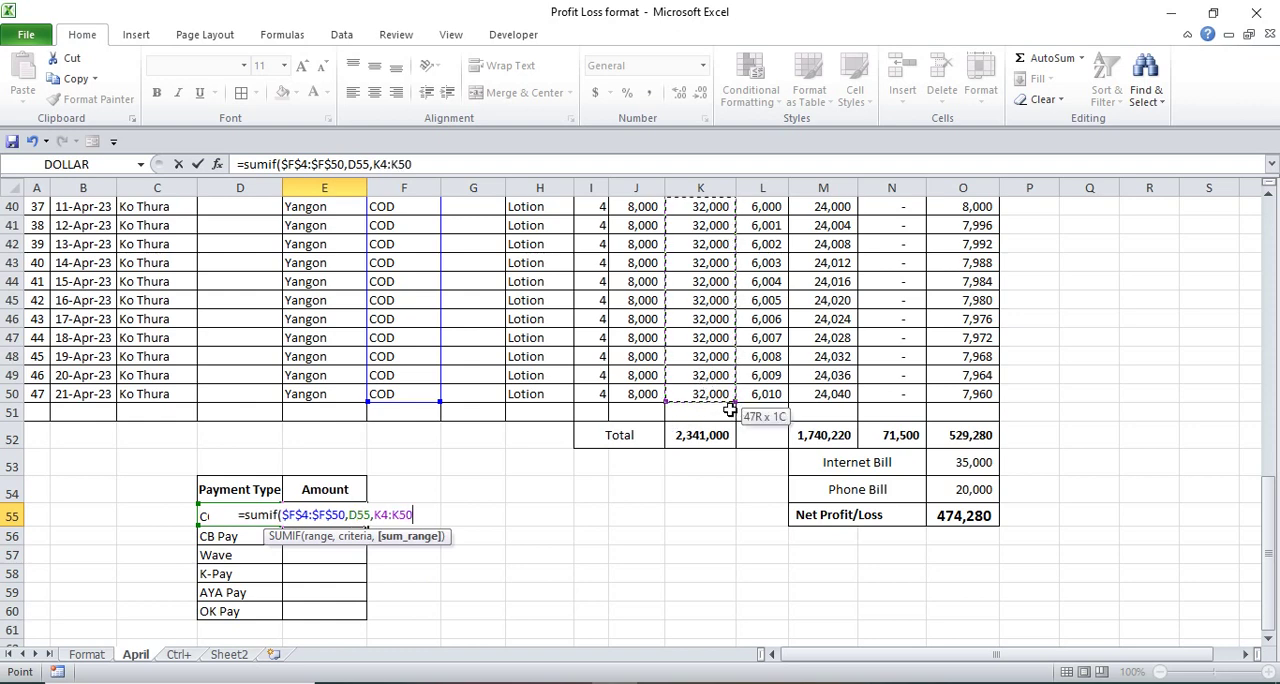
{"action": "key", "text": "F4"}
{"action": "type", "text": ")"}
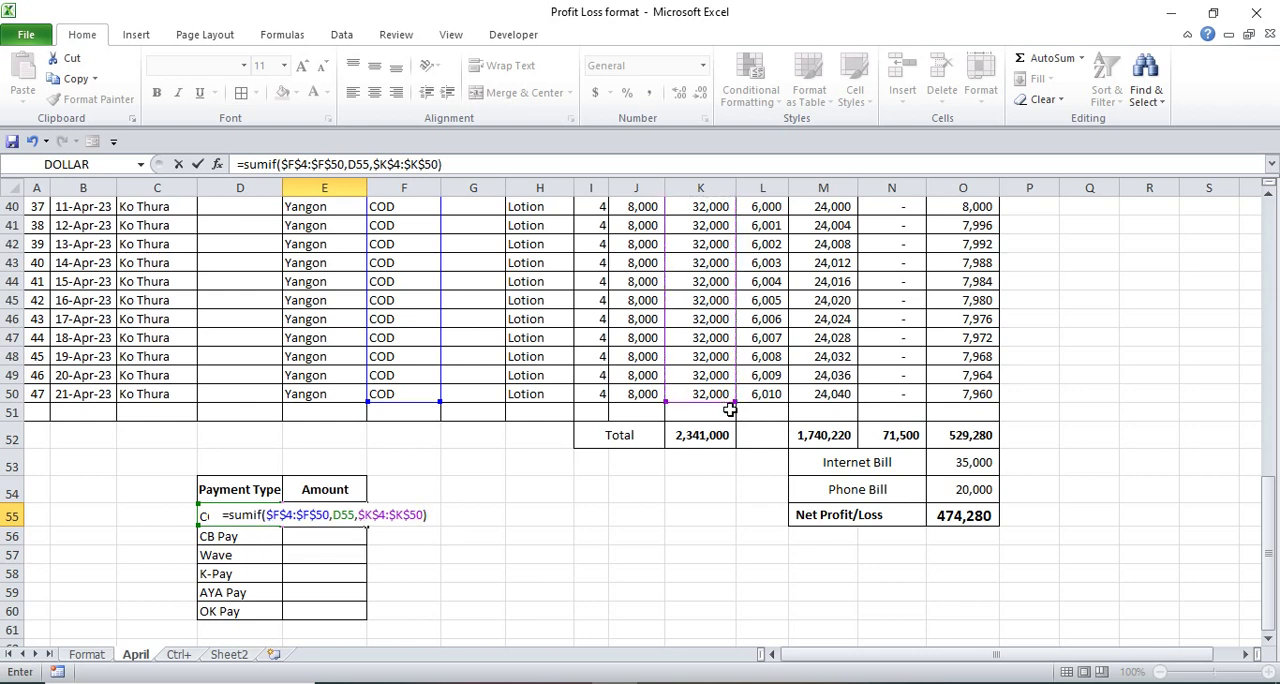
{"action": "key", "text": "Return"}
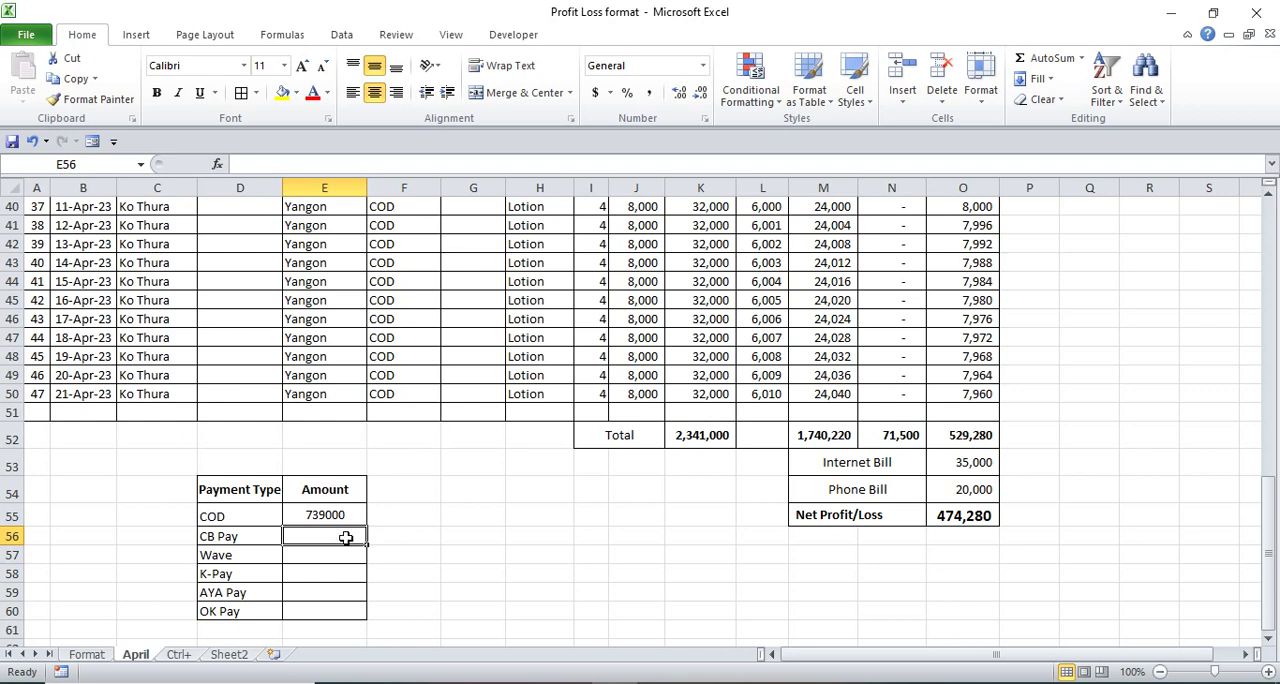
- Fill the E55 SUMIF down to E60 for all six payment types and bold the totals
{"action": "left_click", "coordinate": [345, 516]}
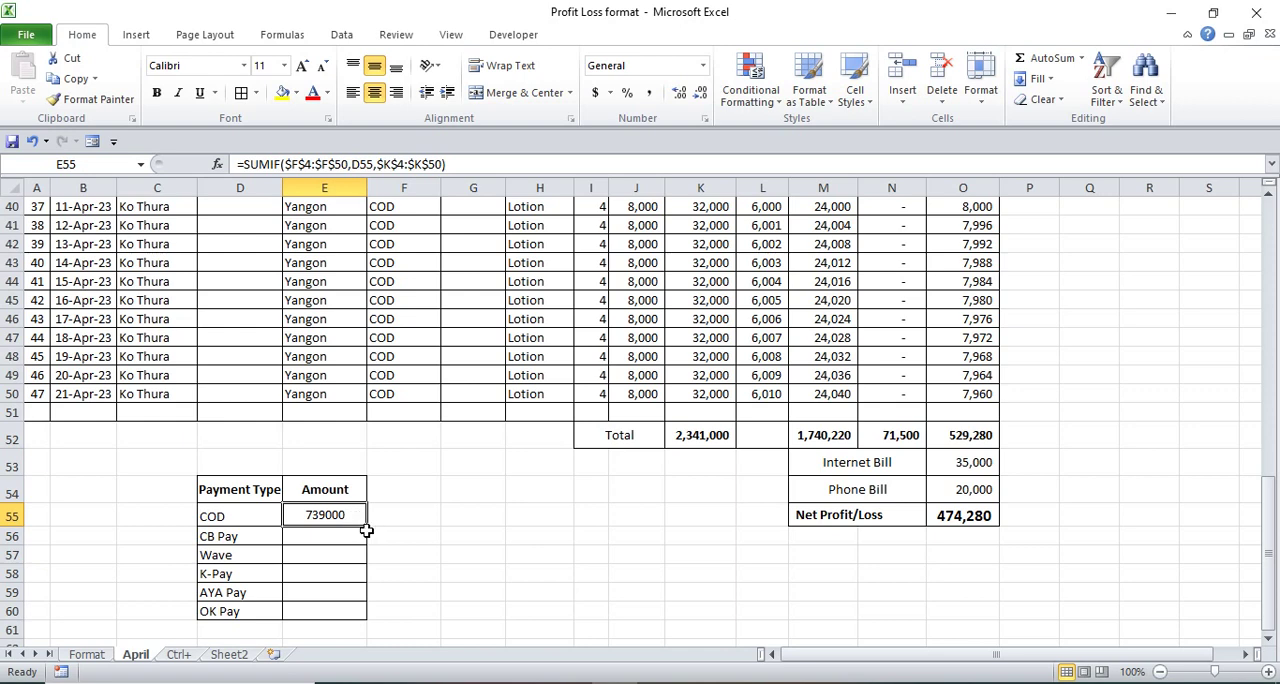
{"action": "left_click_drag", "start_coordinate": [368, 527], "coordinate": [368, 614]}
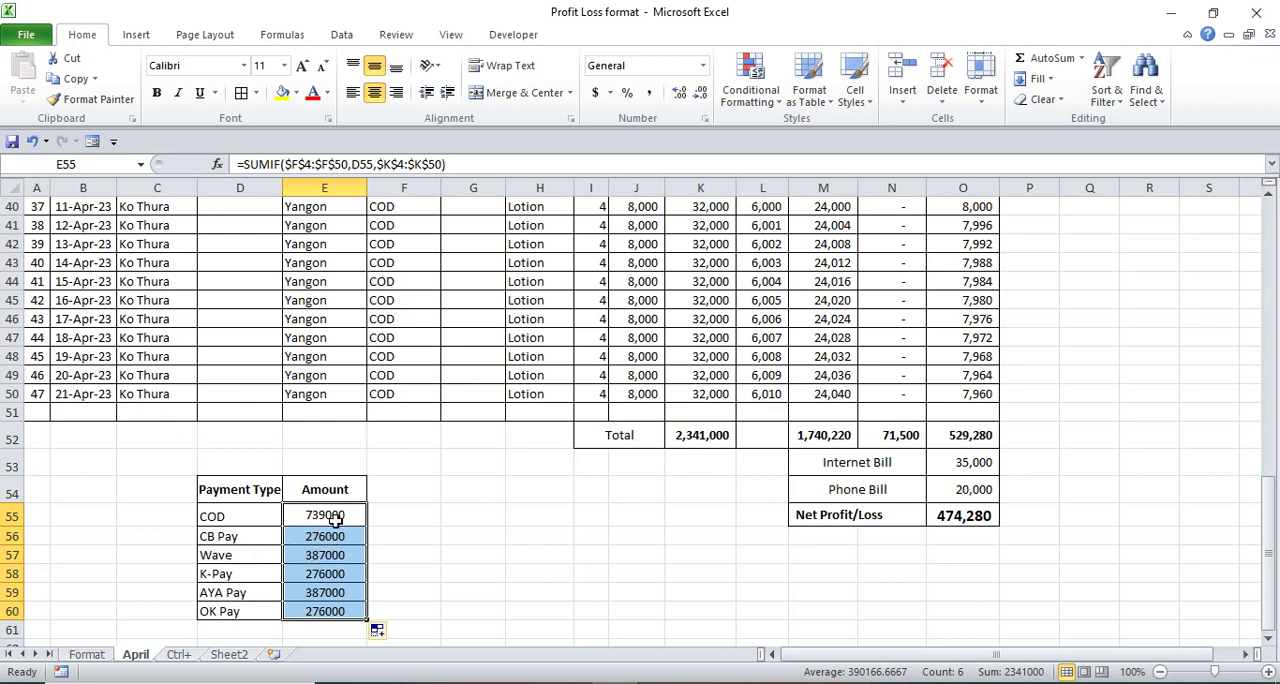
{"action": "key", "text": "ctrl+b"}
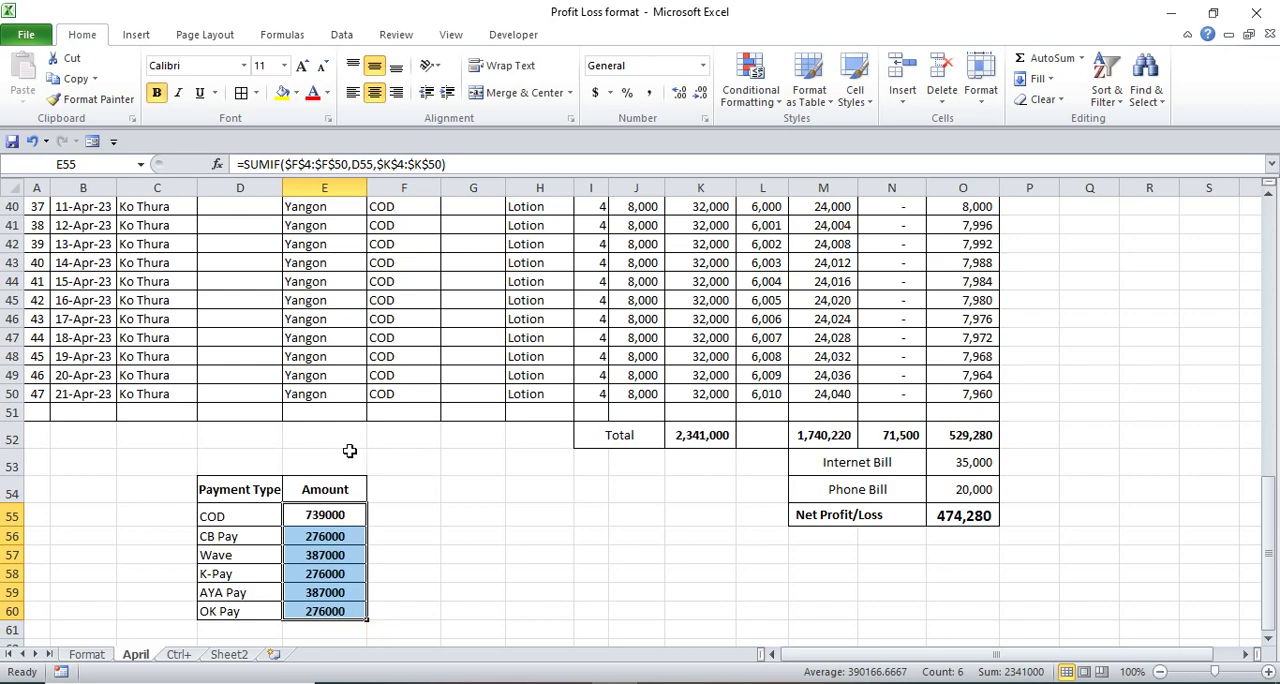
{"action": "left_click", "coordinate": [340, 397]}
{"action": "scroll", "coordinate": [342, 405], "scroll_direction": "up", "scroll_amount": 12}
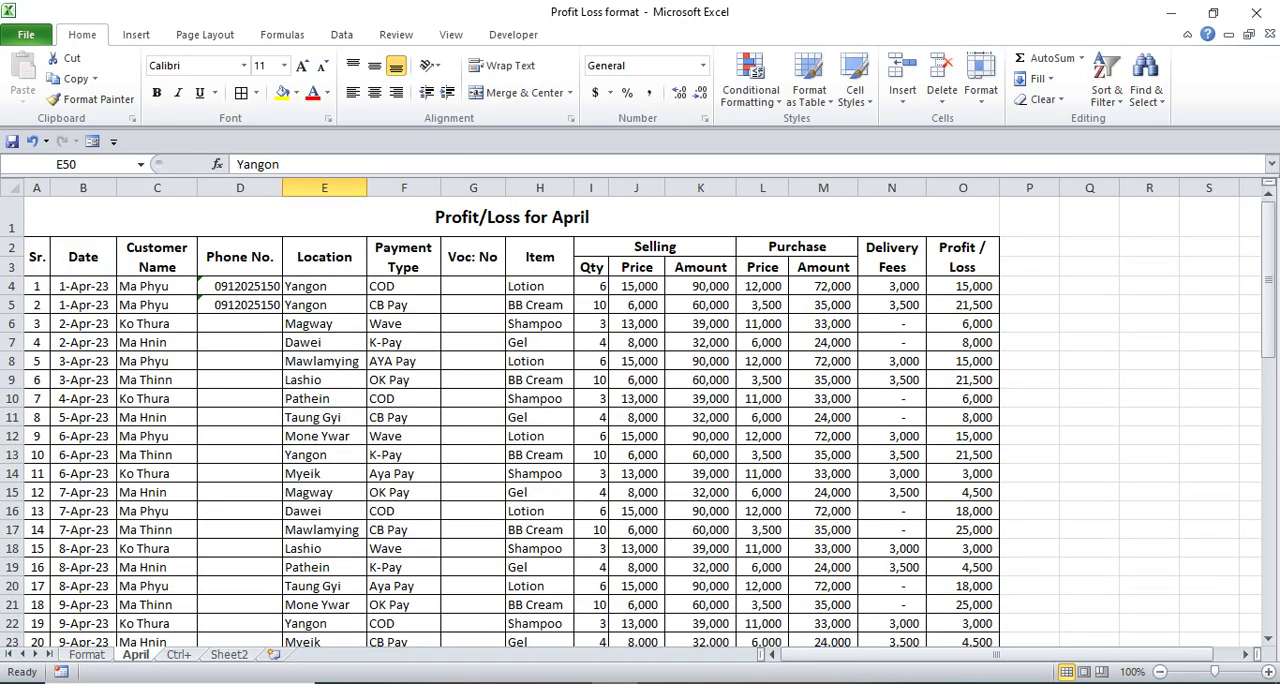
{"action": "left_click_drag", "start_coordinate": [12, 247], "coordinate": [12, 267]}
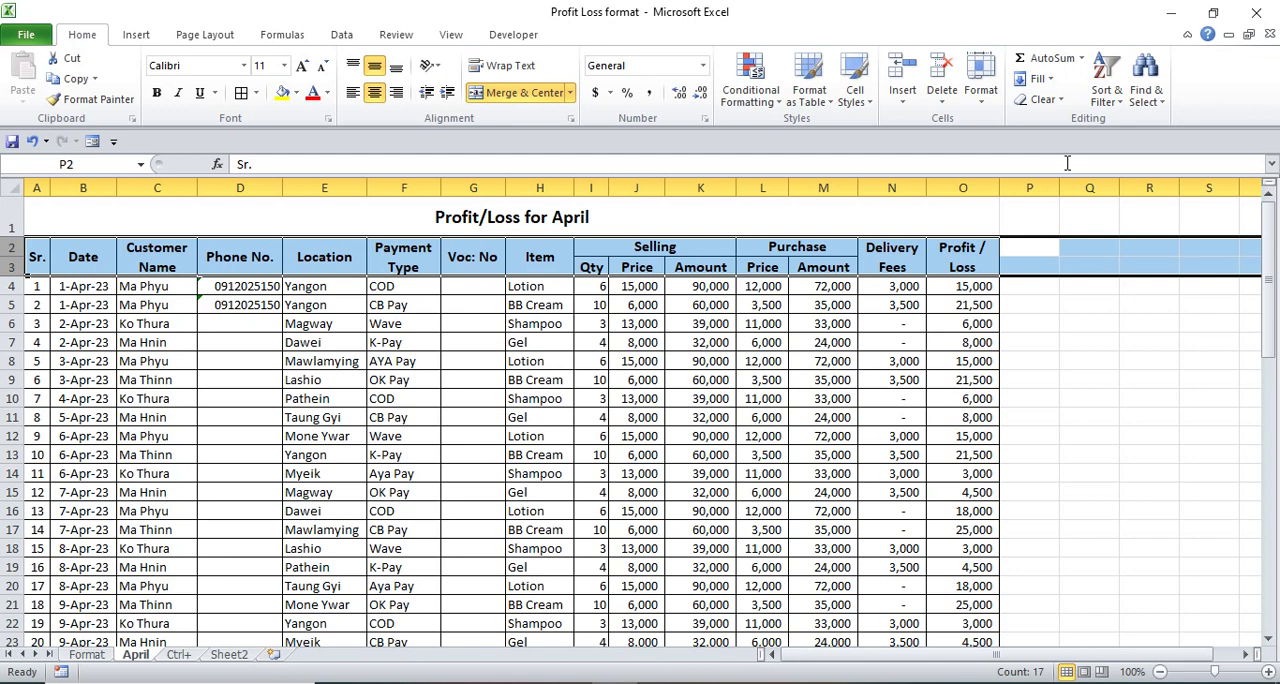
- Add AutoFilter dropdowns to the April table's header rows 2:3
{"action": "left_click", "coordinate": [1107, 95]}
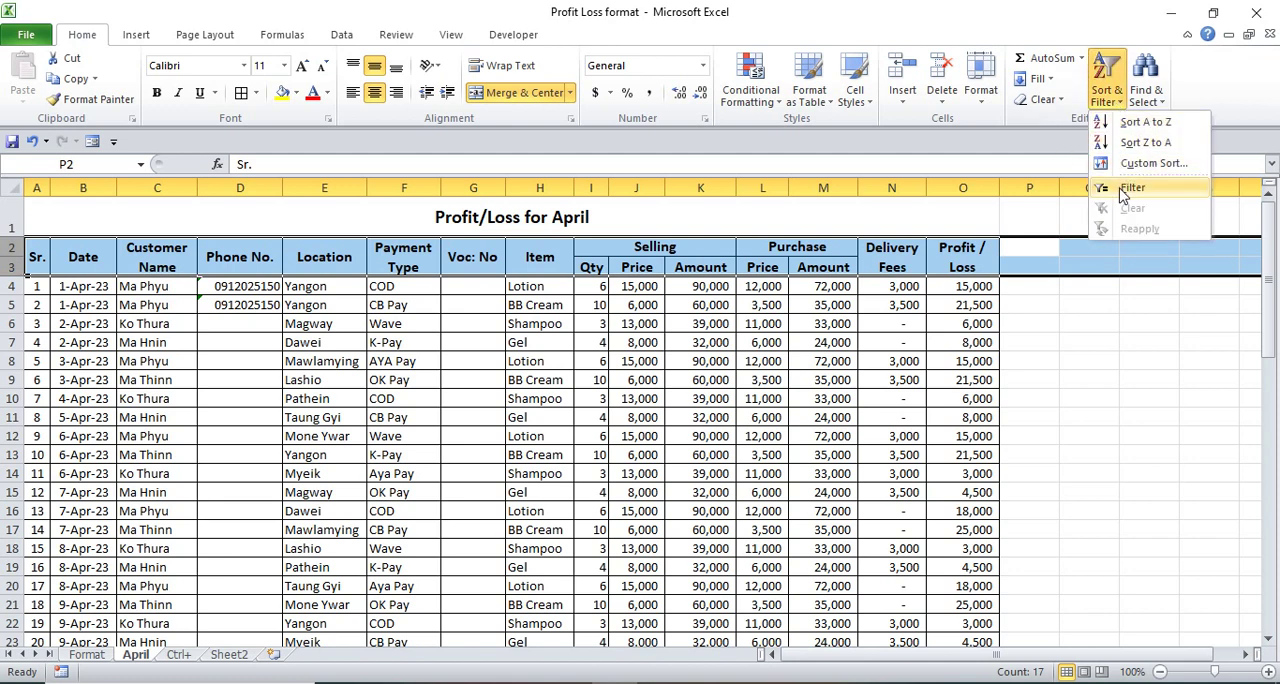
{"action": "left_click", "coordinate": [1130, 190]}
{"action": "left_click", "coordinate": [418, 342]}
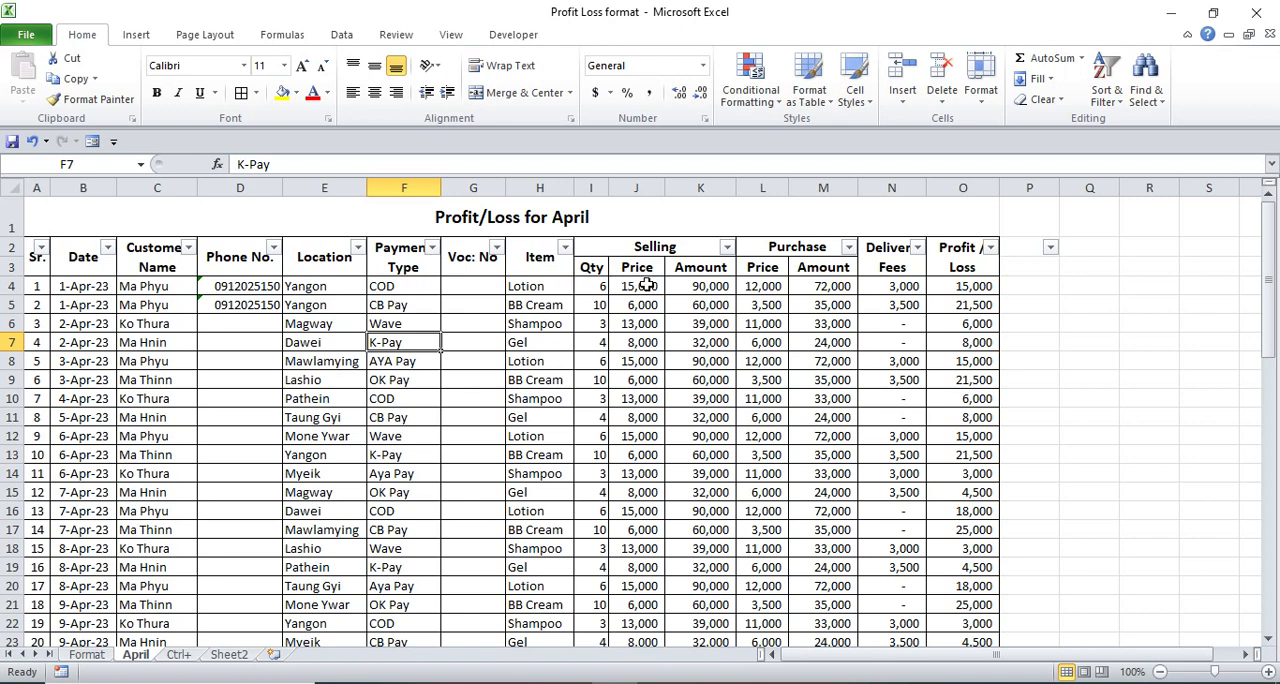
{"action": "left_click", "coordinate": [703, 286]}
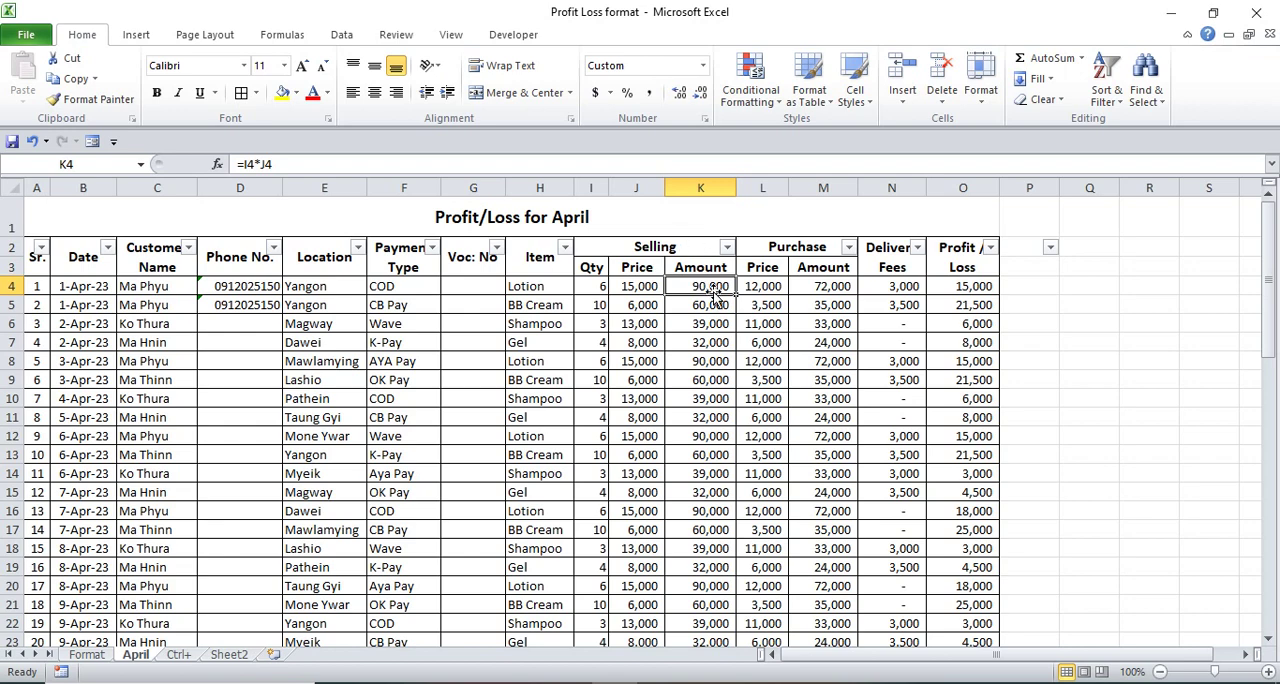
{"action": "scroll", "coordinate": [714, 295], "scroll_direction": "down", "scroll_amount": 6}
{"action": "scroll", "coordinate": [714, 295], "scroll_direction": "down", "scroll_amount": 5}
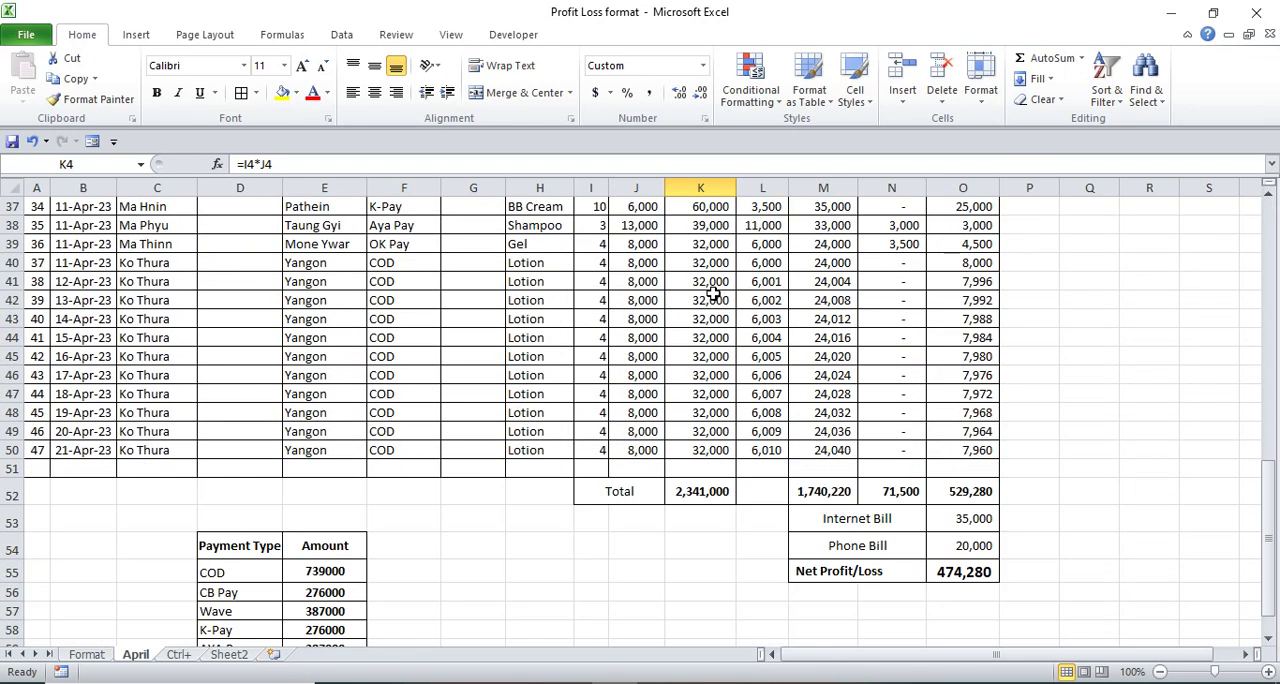
- Select K4:K50 to see the 2,341,000 selling amount sum on the status bar
{"action": "left_click", "coordinate": [714, 453], "text": "shift"}
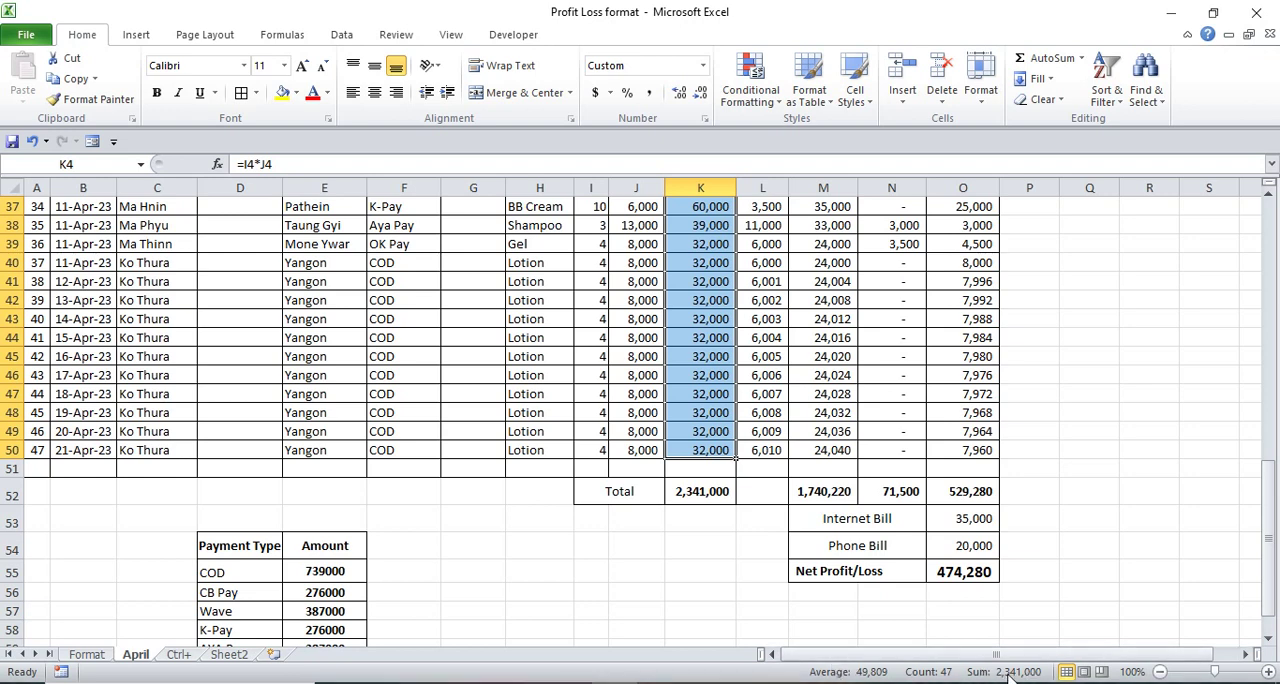
{"action": "scroll", "coordinate": [714, 440], "scroll_direction": "up", "scroll_amount": 8}
{"action": "scroll", "coordinate": [714, 420], "scroll_direction": "up", "scroll_amount": 4}
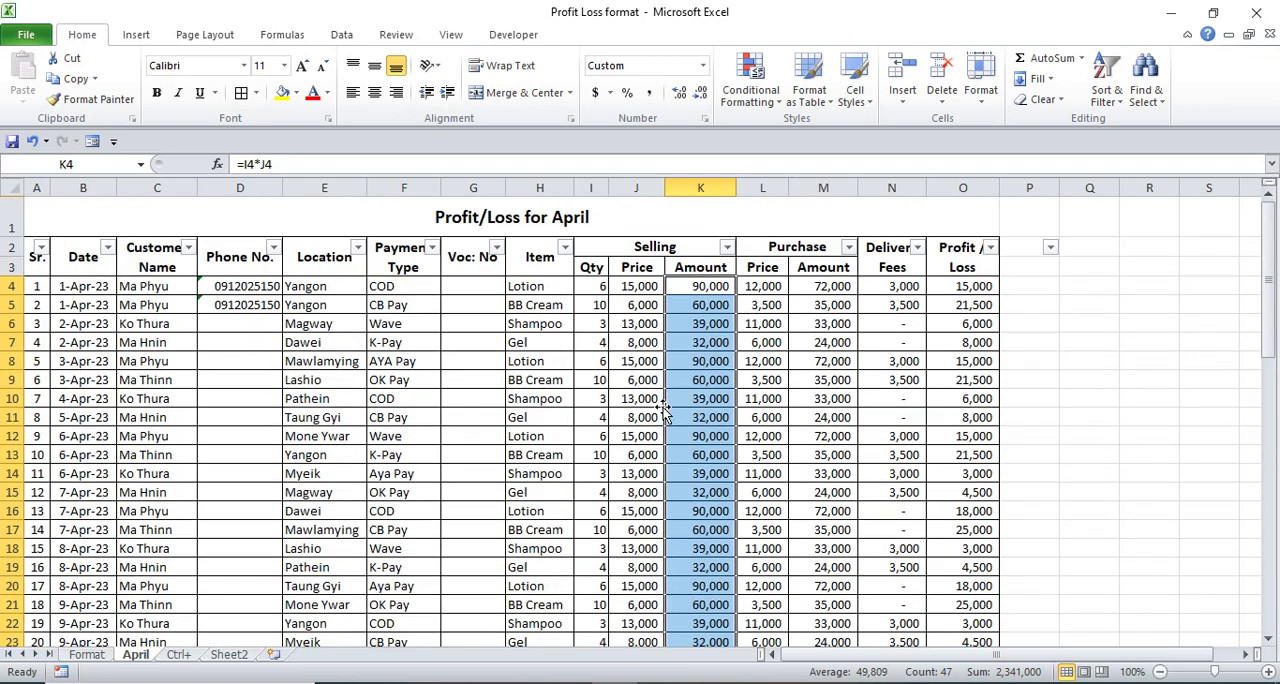
- Filter the Payment Type column to show only AYA Pay records
{"action": "left_click", "coordinate": [433, 248]}
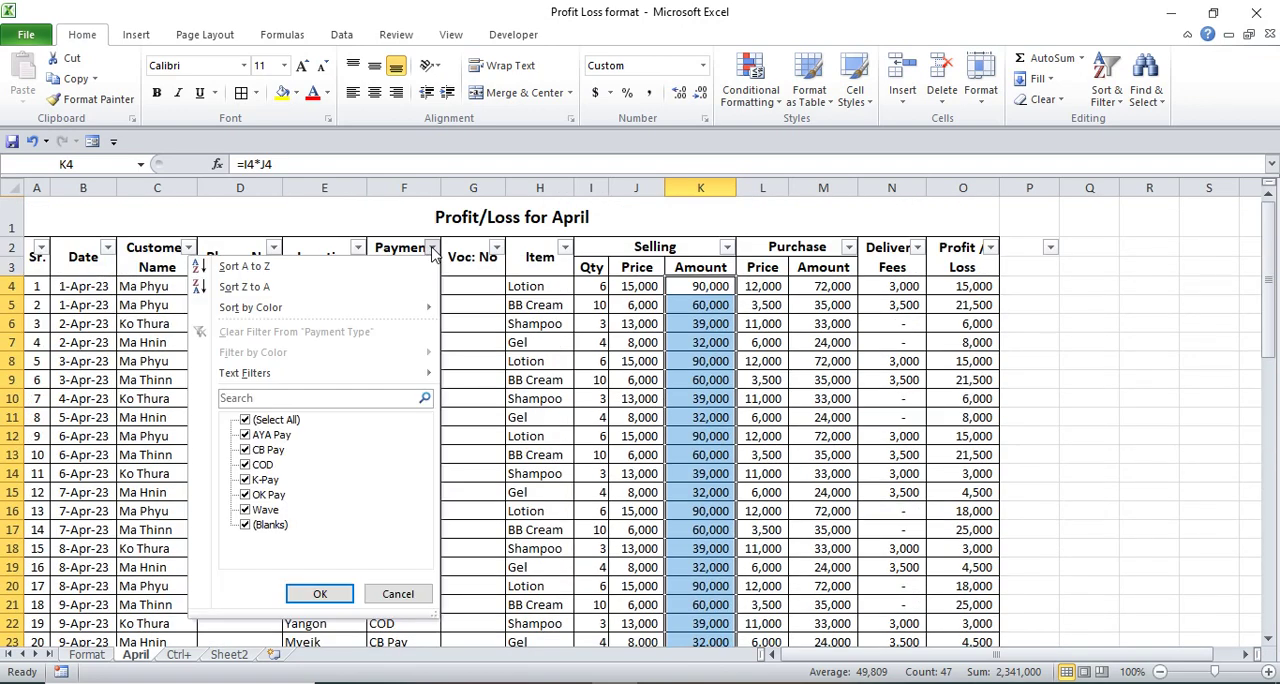
{"action": "left_click", "coordinate": [245, 420]}
{"action": "left_click", "coordinate": [245, 435]}
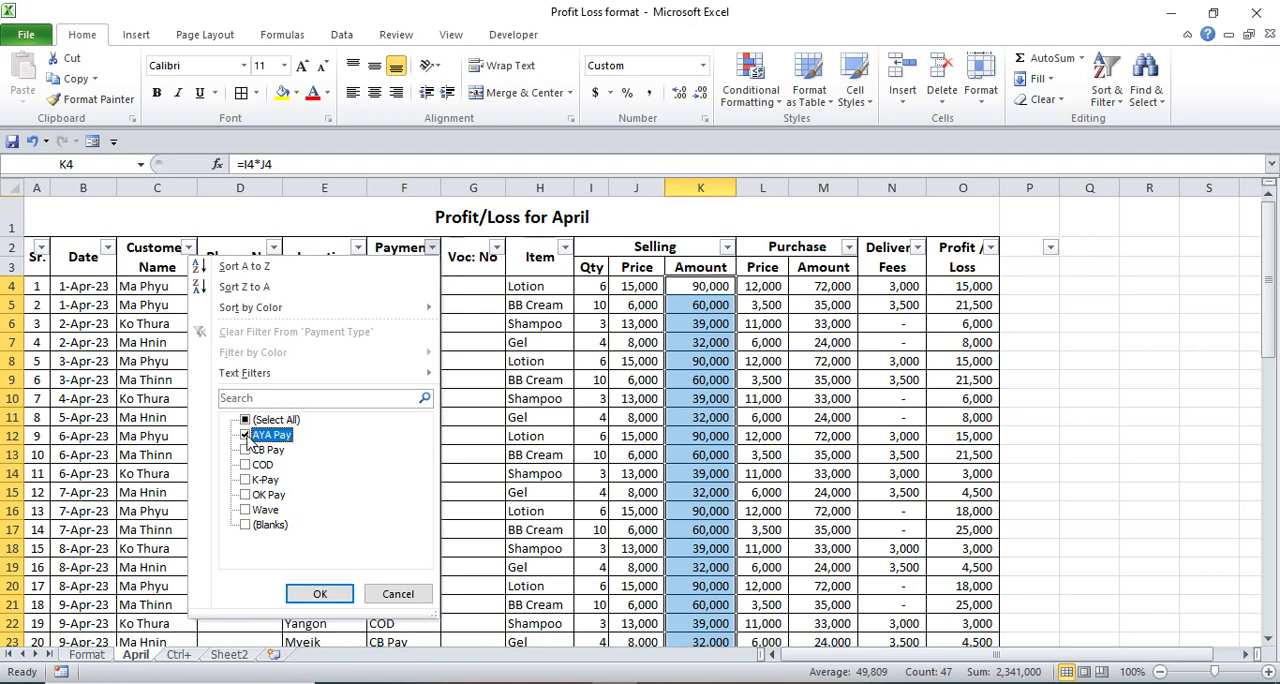
{"action": "left_click", "coordinate": [320, 594]}
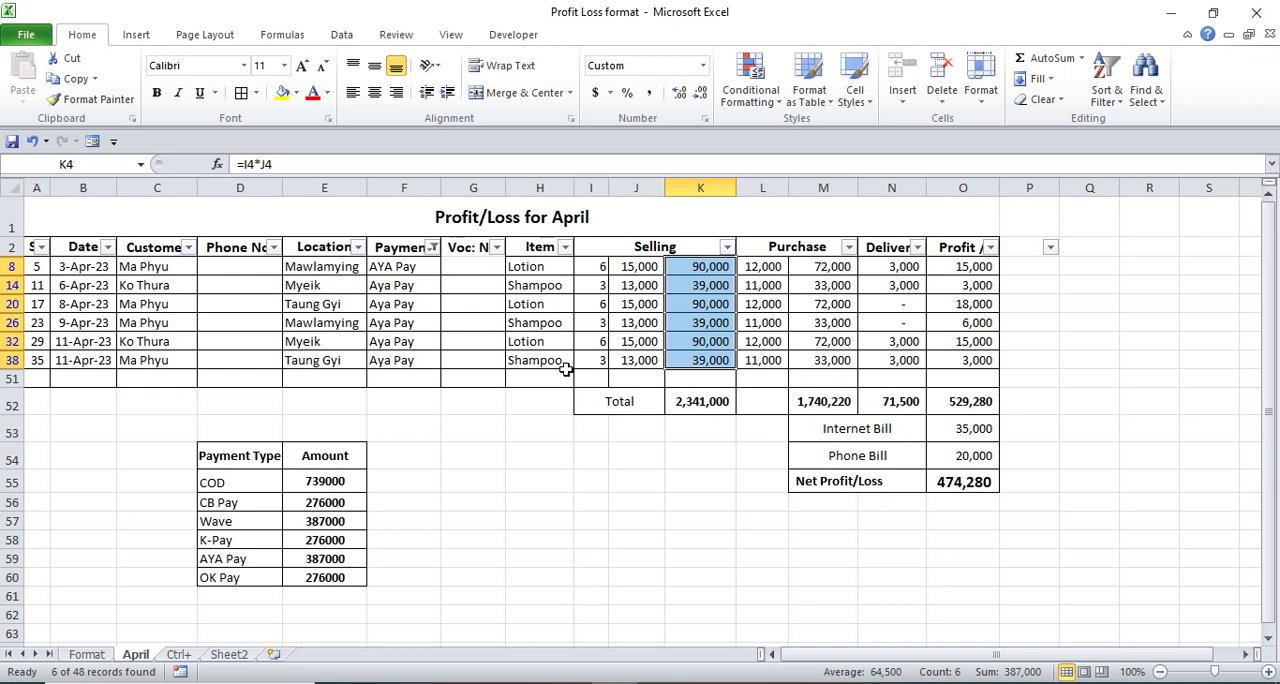
- Change the Payment Type filter to show only CB Pay records
{"action": "left_click", "coordinate": [431, 248]}
{"action": "left_click", "coordinate": [245, 435]}
{"action": "left_click", "coordinate": [245, 450]}
{"action": "left_click", "coordinate": [319, 594]}
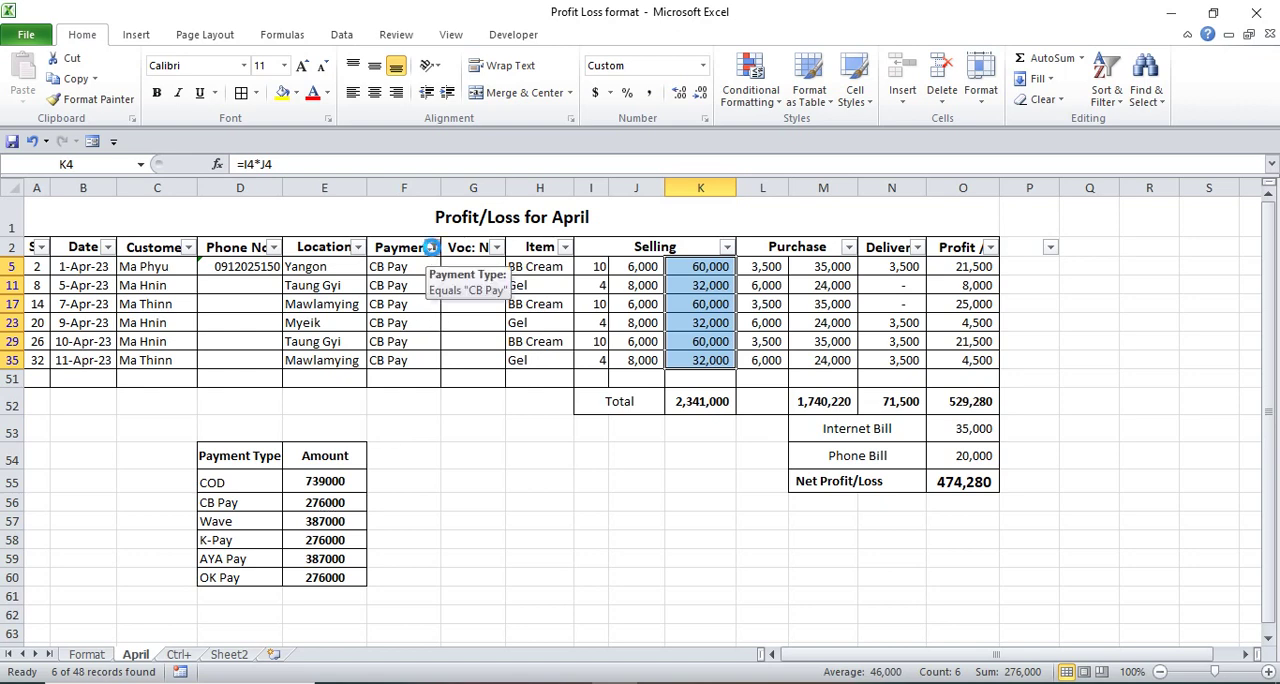
- Change the Payment Type filter to COD, showing 17 rows totalling 739,000
{"action": "left_click", "coordinate": [432, 247]}
{"action": "left_click", "coordinate": [245, 449]}
{"action": "left_click", "coordinate": [245, 464]}
{"action": "left_click", "coordinate": [318, 594]}
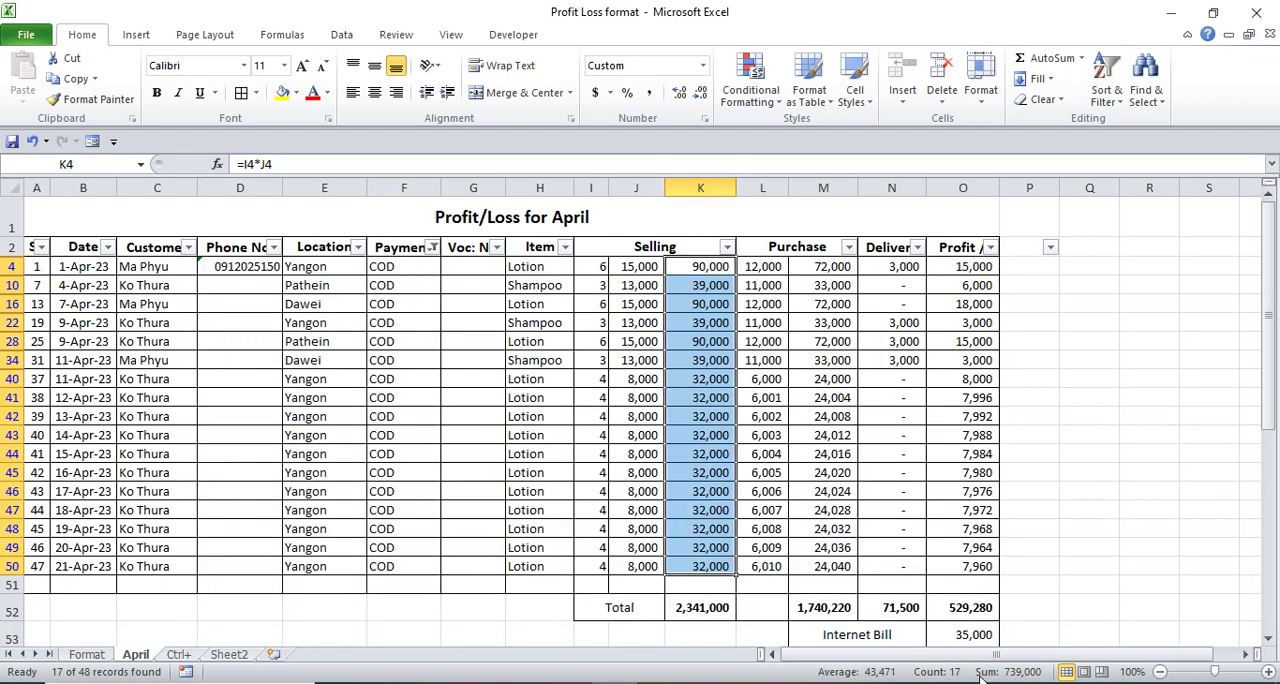
{"action": "scroll", "coordinate": [486, 518], "scroll_direction": "down", "scroll_amount": 2}
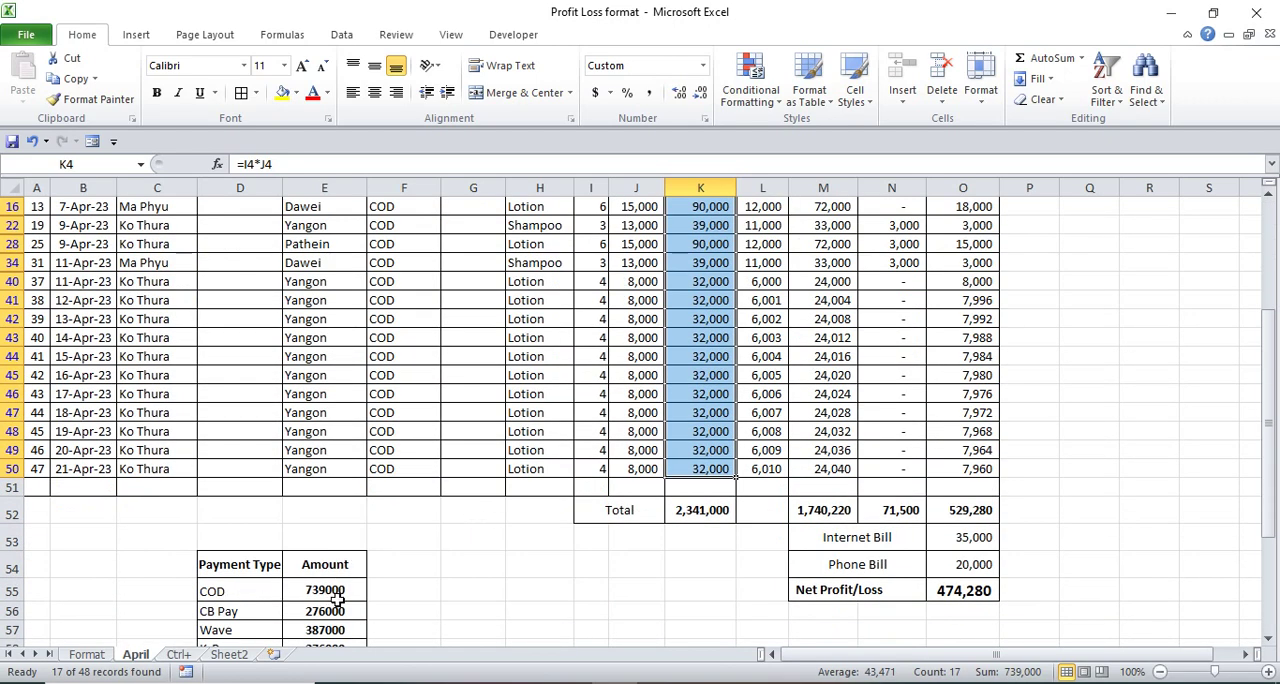
{"action": "scroll", "coordinate": [453, 354], "scroll_direction": "up", "scroll_amount": 2}
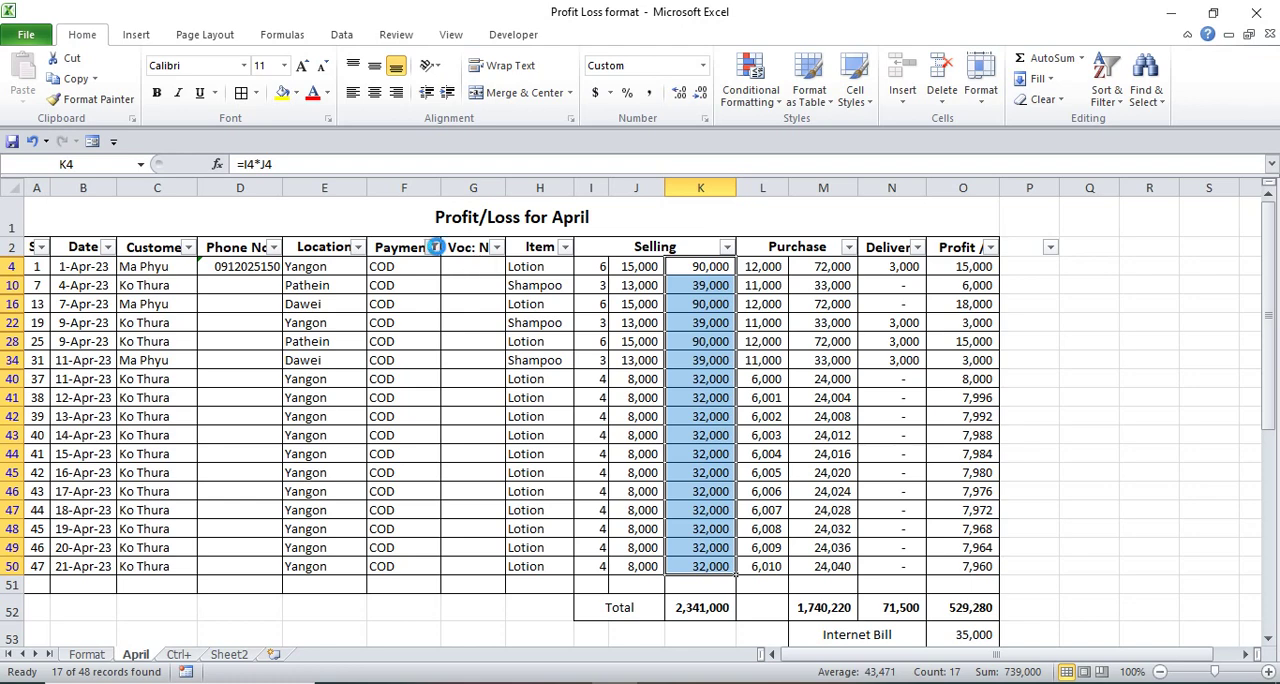
- Change the Payment Type filter to show only K-Pay records
{"action": "left_click", "coordinate": [431, 247]}
{"action": "left_click", "coordinate": [245, 465]}
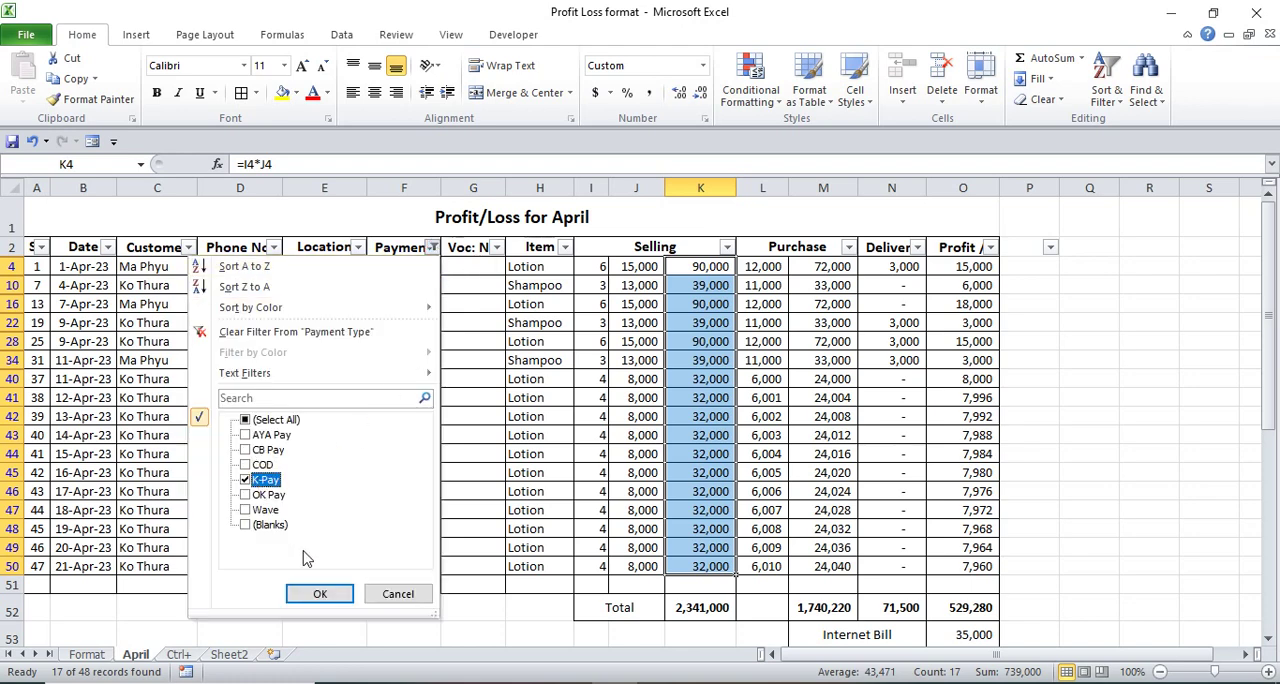
{"action": "left_click", "coordinate": [320, 595]}
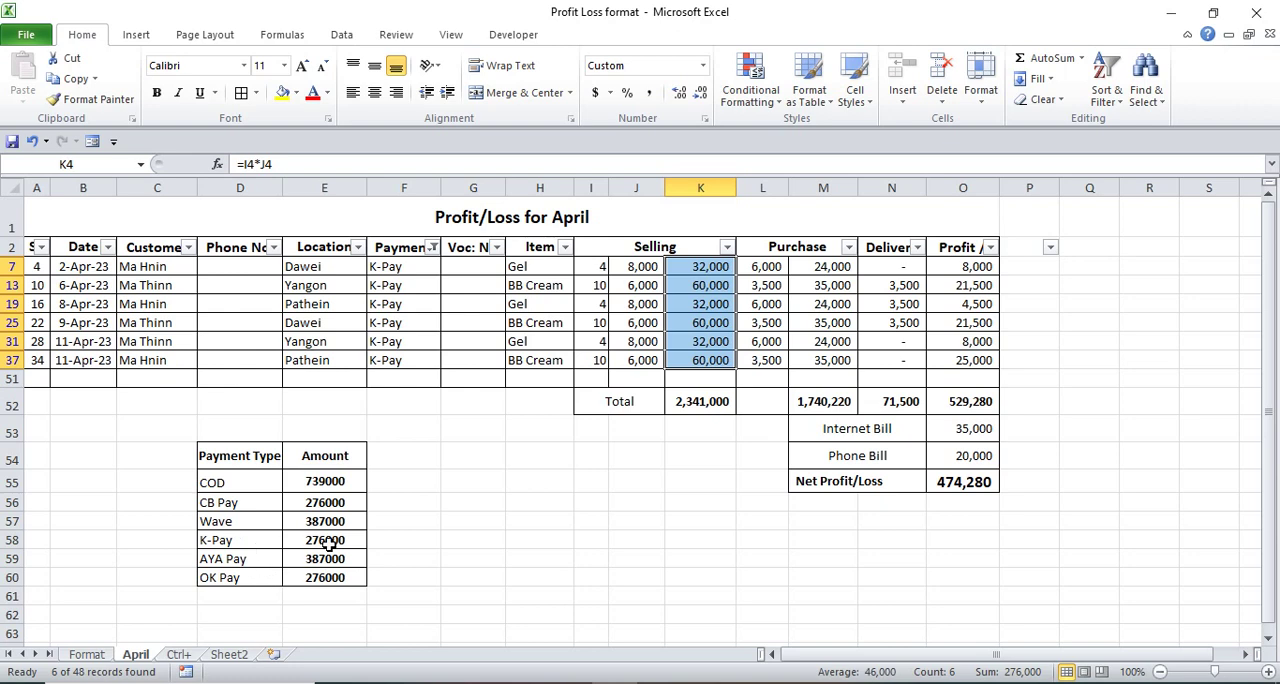
- Change the Payment Type filter to show only OK Pay records
{"action": "left_click", "coordinate": [433, 247]}
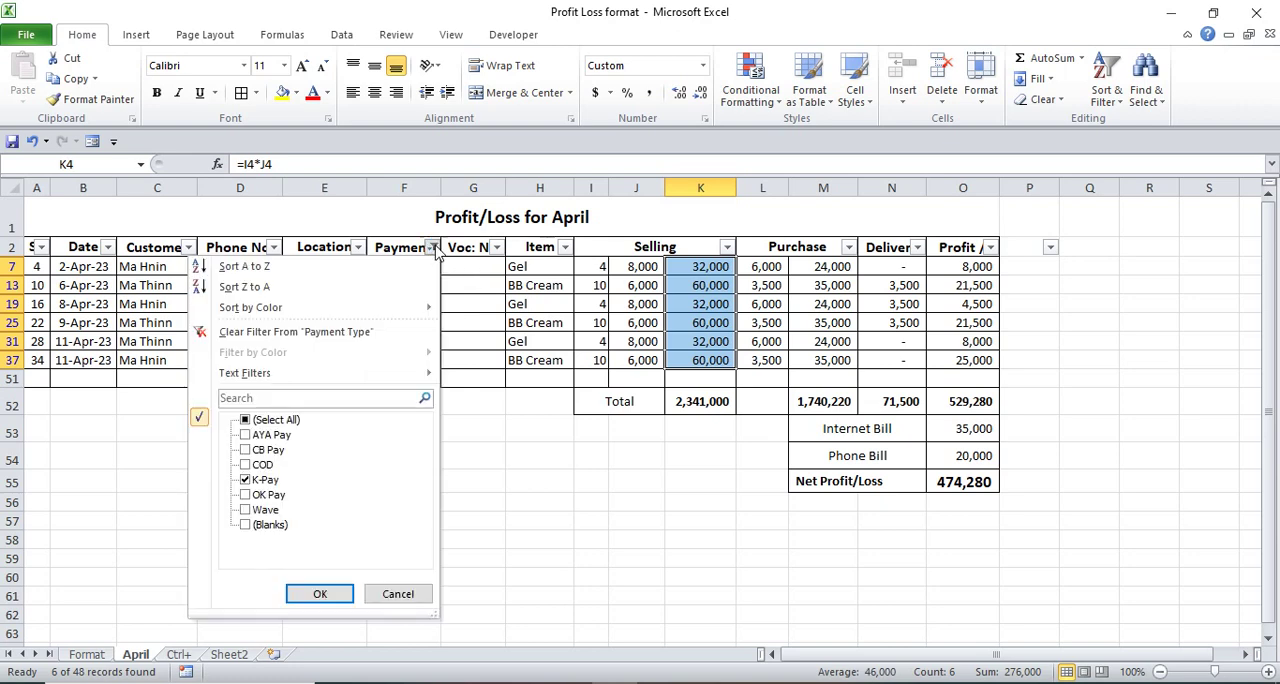
{"action": "left_click", "coordinate": [245, 480]}
{"action": "left_click", "coordinate": [245, 495]}
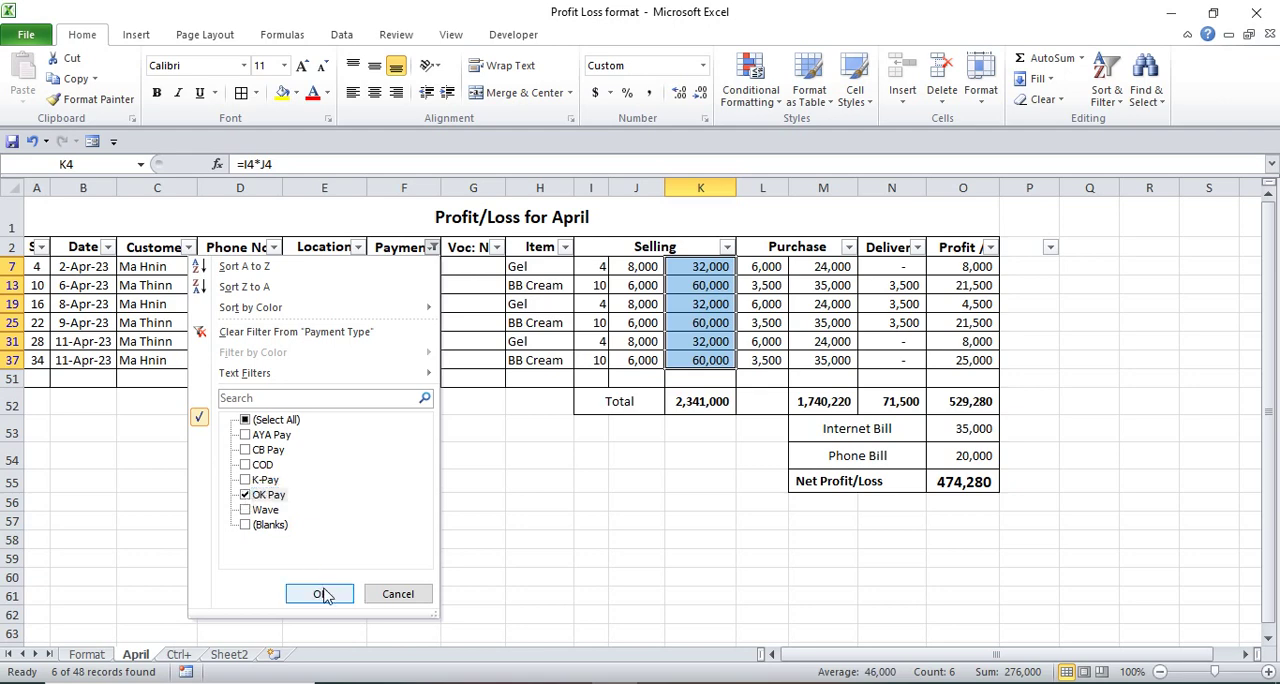
{"action": "left_click", "coordinate": [320, 594]}
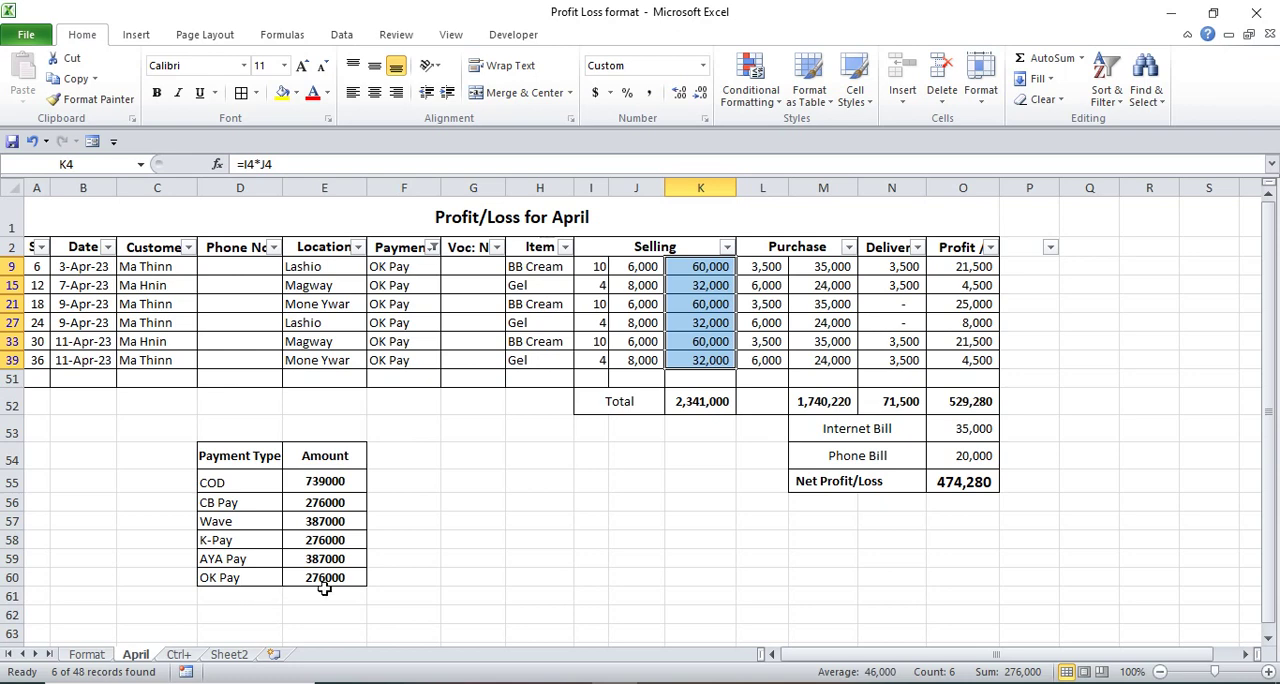
- Change the Payment Type filter to Wave, showing six rows totalling 387,000
{"action": "left_click", "coordinate": [432, 247]}
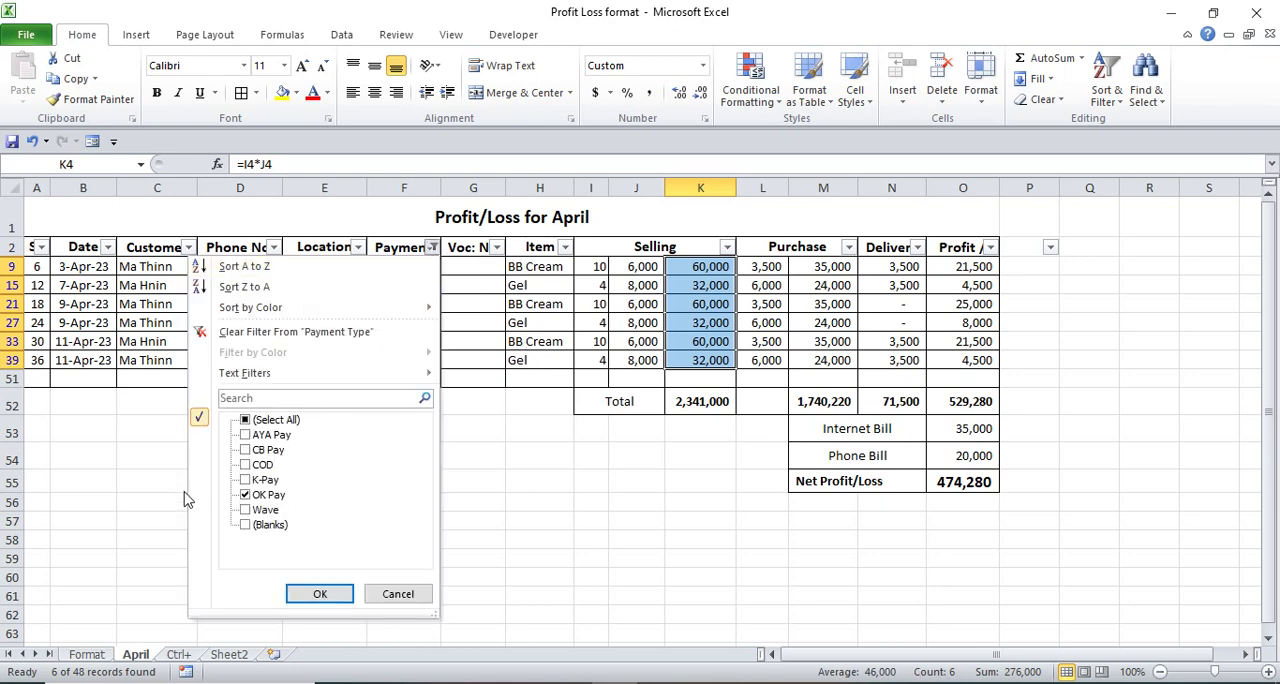
{"action": "left_click", "coordinate": [245, 495]}
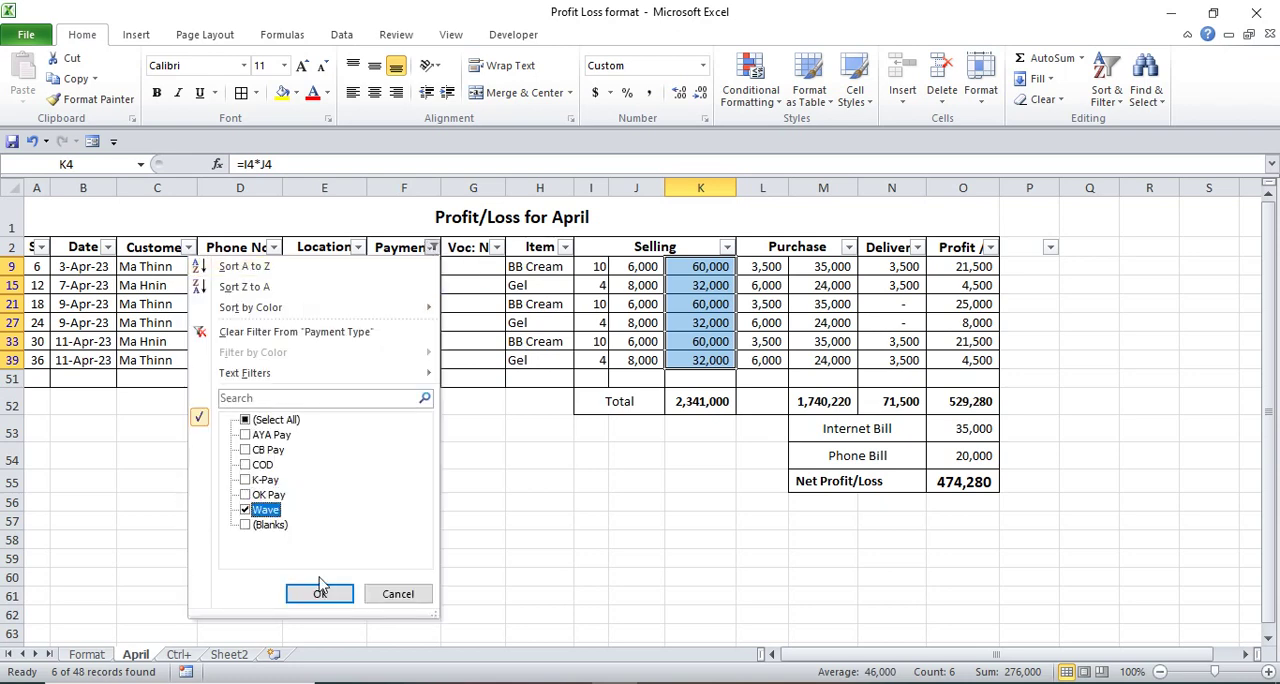
{"action": "left_click", "coordinate": [322, 594]}
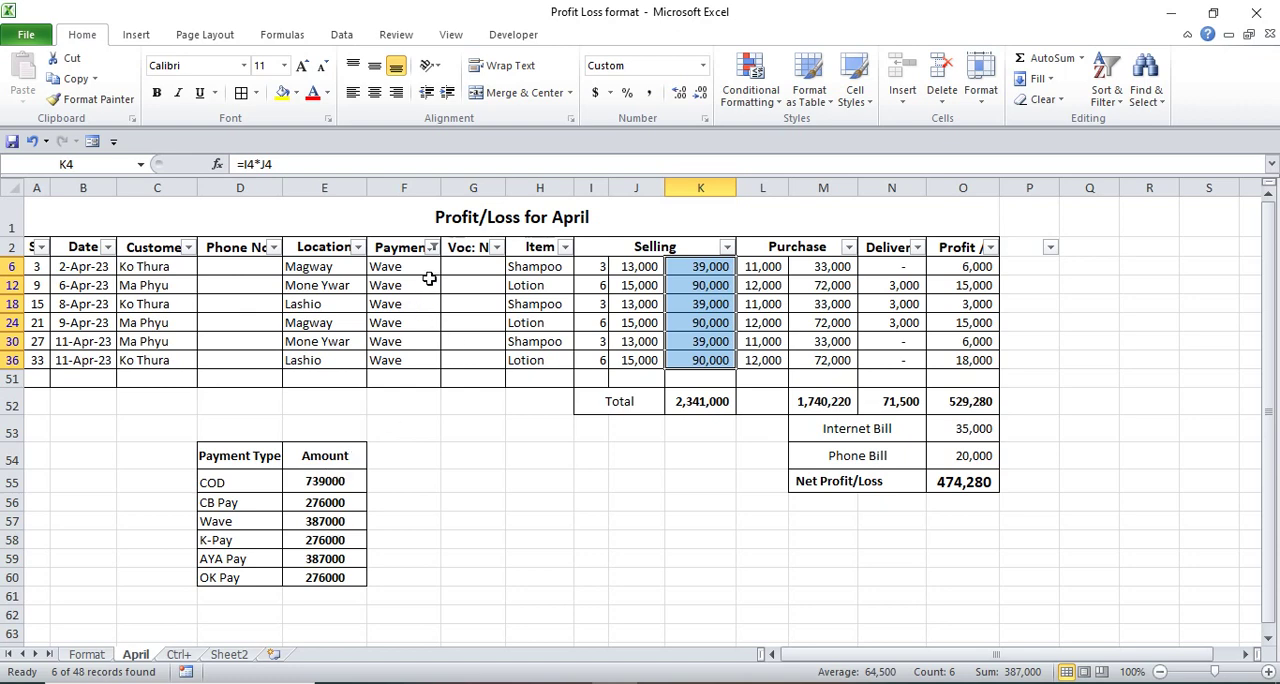
- Re-check (Select All) in the Payment Type filter to show all 47 April records
{"action": "left_click", "coordinate": [432, 247]}
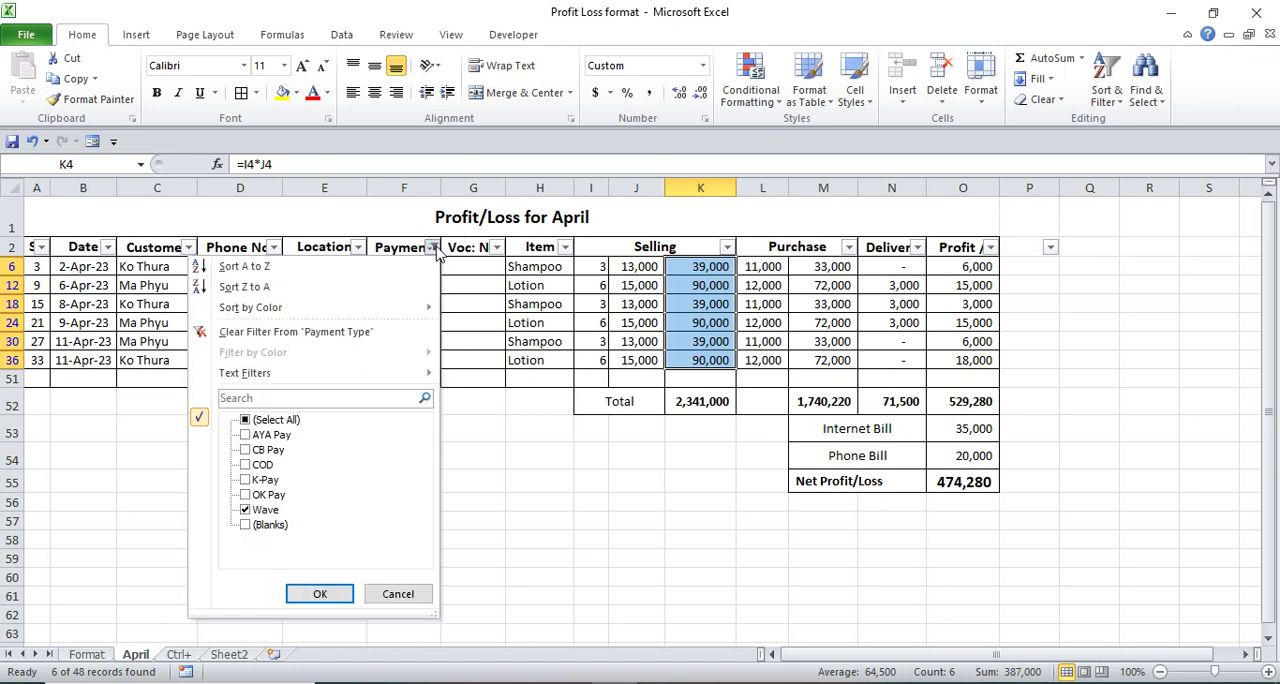
{"action": "left_click", "coordinate": [245, 419]}
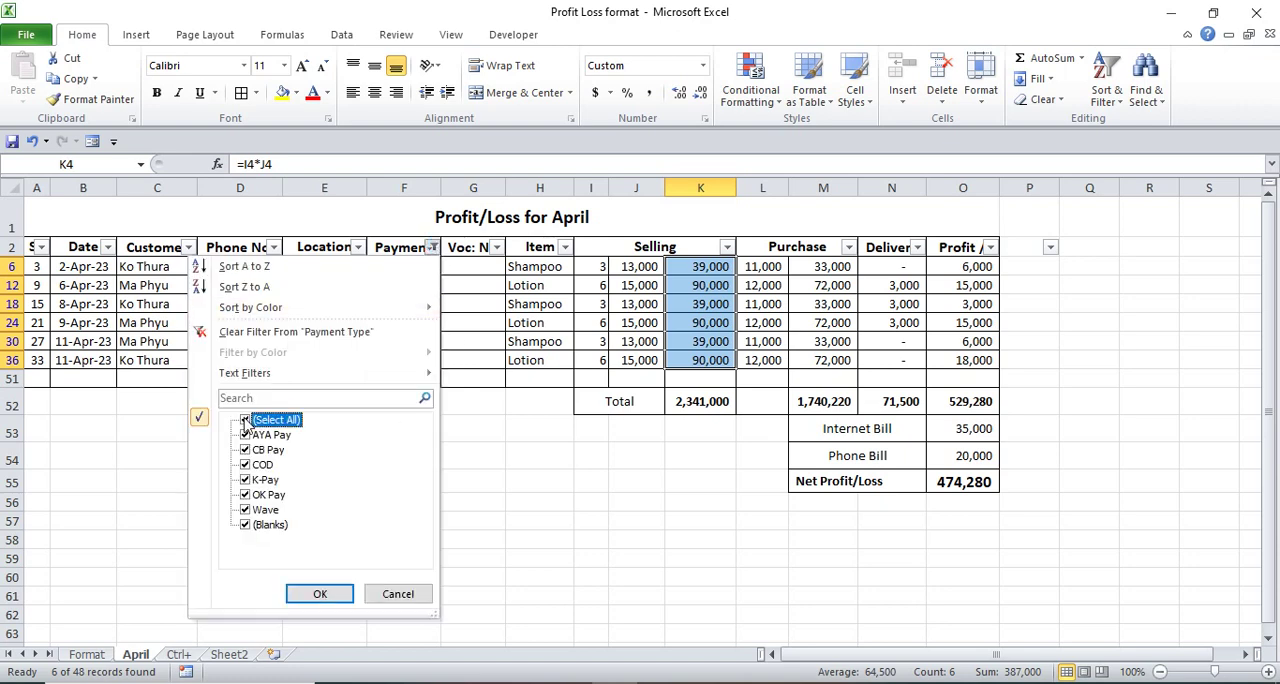
{"action": "left_click", "coordinate": [320, 594]}
{"action": "scroll", "coordinate": [385, 444], "scroll_direction": "down", "scroll_amount": 10}
{"action": "scroll", "coordinate": [385, 444], "scroll_direction": "down", "scroll_amount": 8}
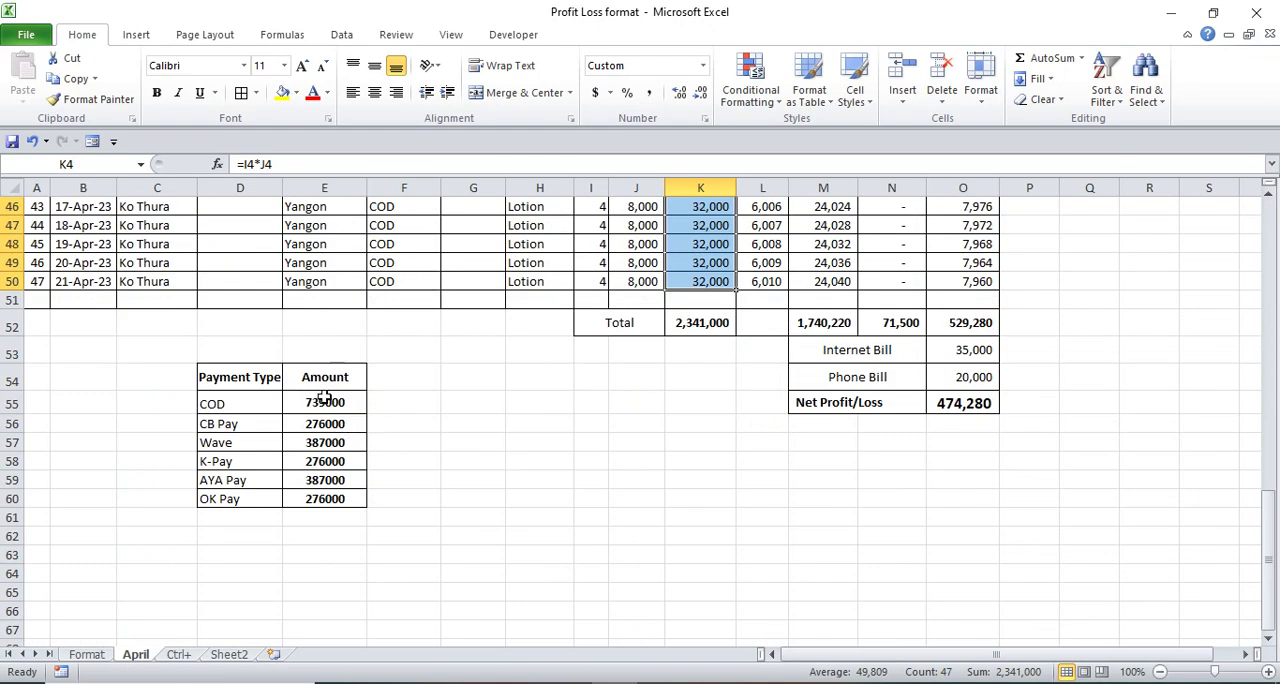